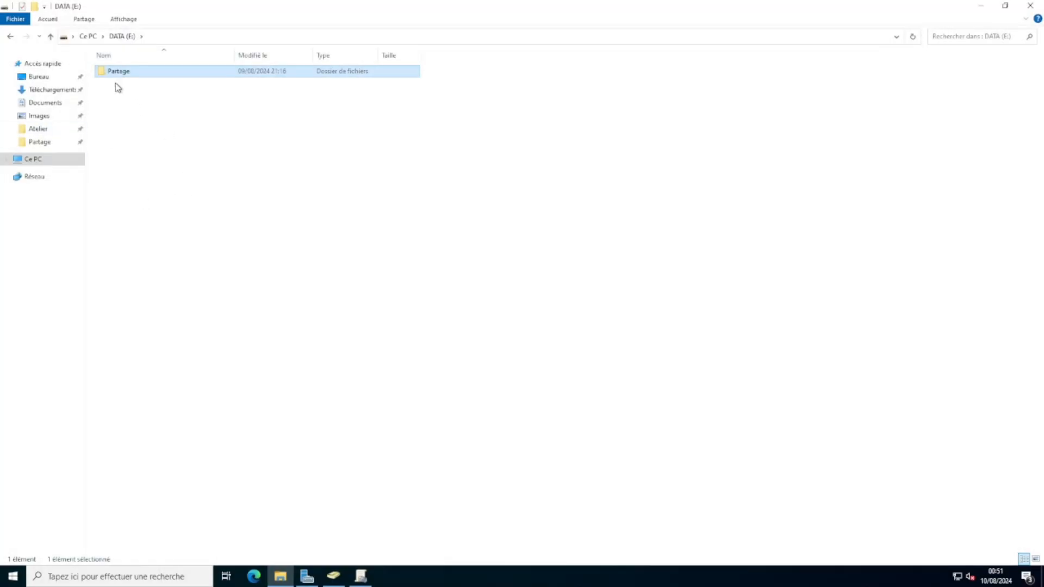
Step: Browse to the network location \\127.0.0.1 to view the folders shared by the server
{"action": "left_click", "coordinate": [169, 37]}
{"action": "type", "text": "\\\\"}
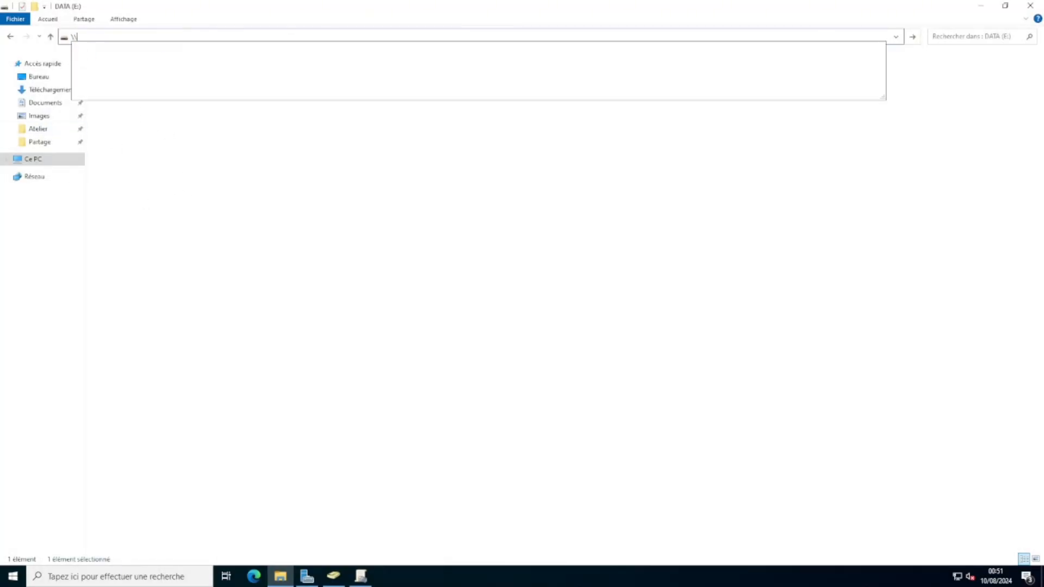
{"action": "type", "text": "127.0.0"}
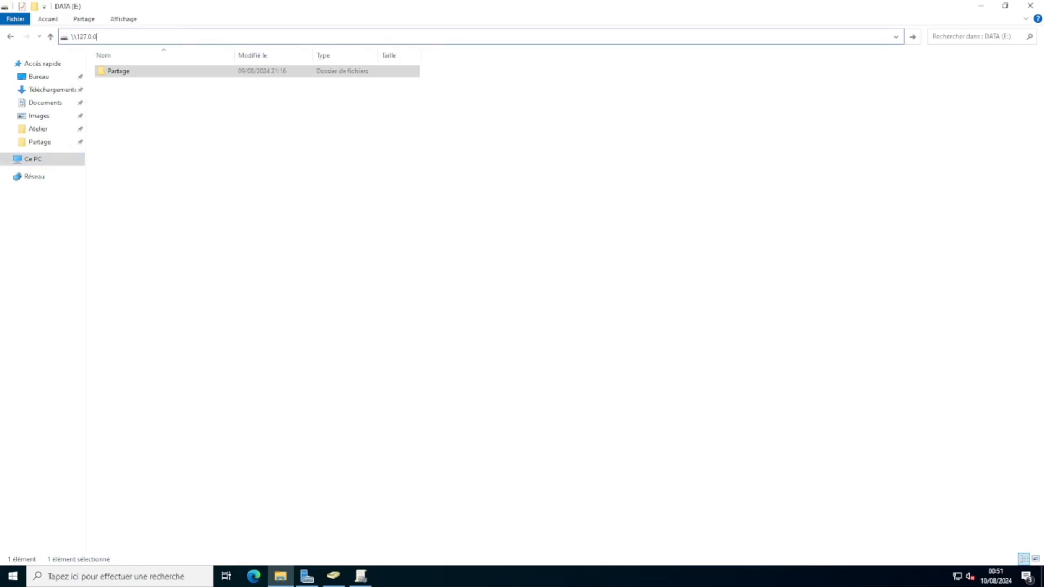
{"action": "type", "text": ".1"}
{"action": "key", "text": "Return"}
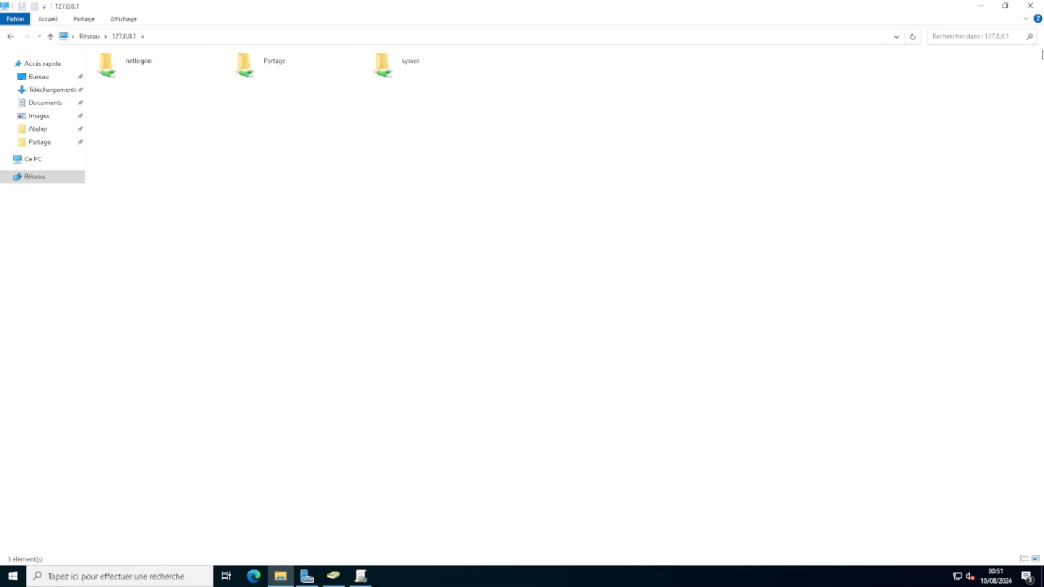
Step: Create a shared folder object named Partage in the Lecteurs Réseaux organizational unit, with the network path \\SRV-STINFO\Partage
{"action": "left_click", "coordinate": [980, 8]}
{"action": "left_click", "coordinate": [205, 137]}
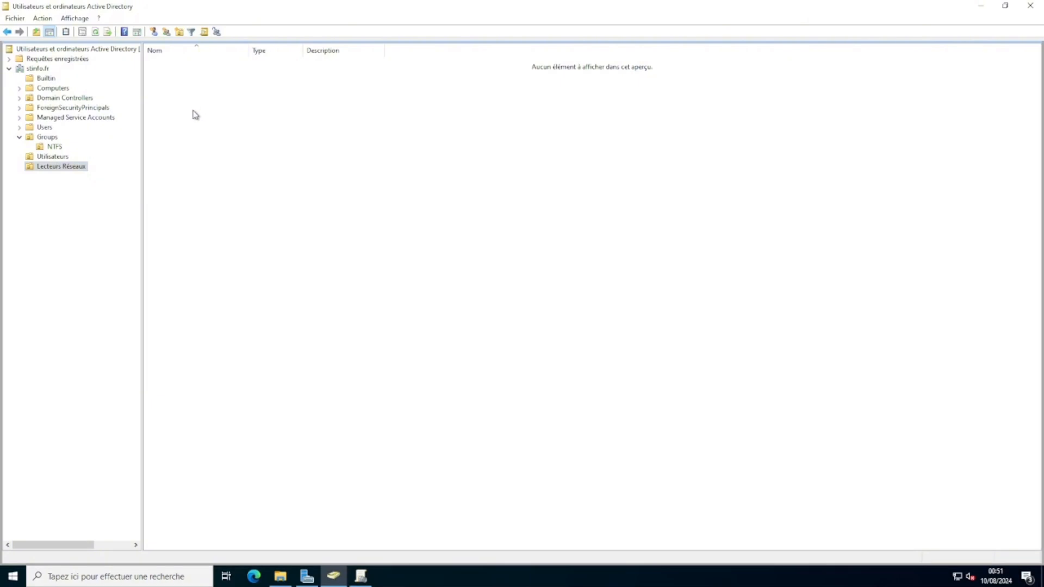
{"action": "right_click", "coordinate": [194, 114]}
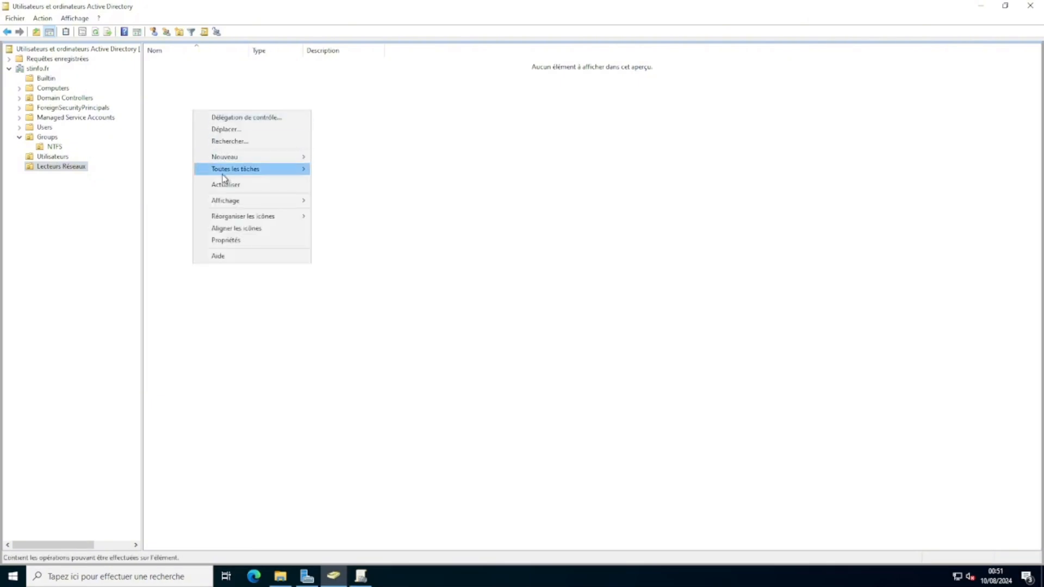
{"action": "mouse_move", "coordinate": [226, 163]}
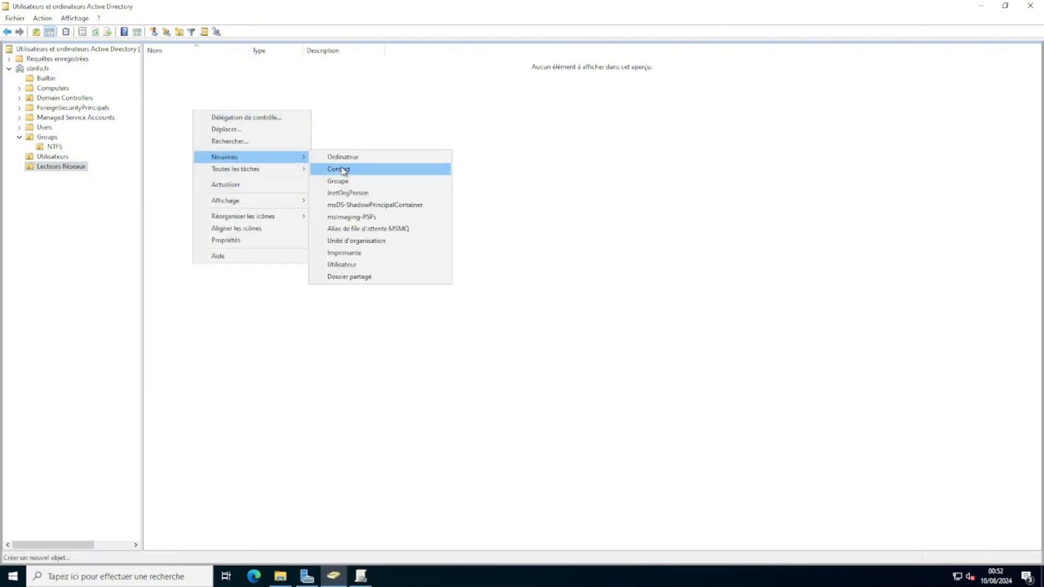
{"action": "left_click", "coordinate": [354, 276]}
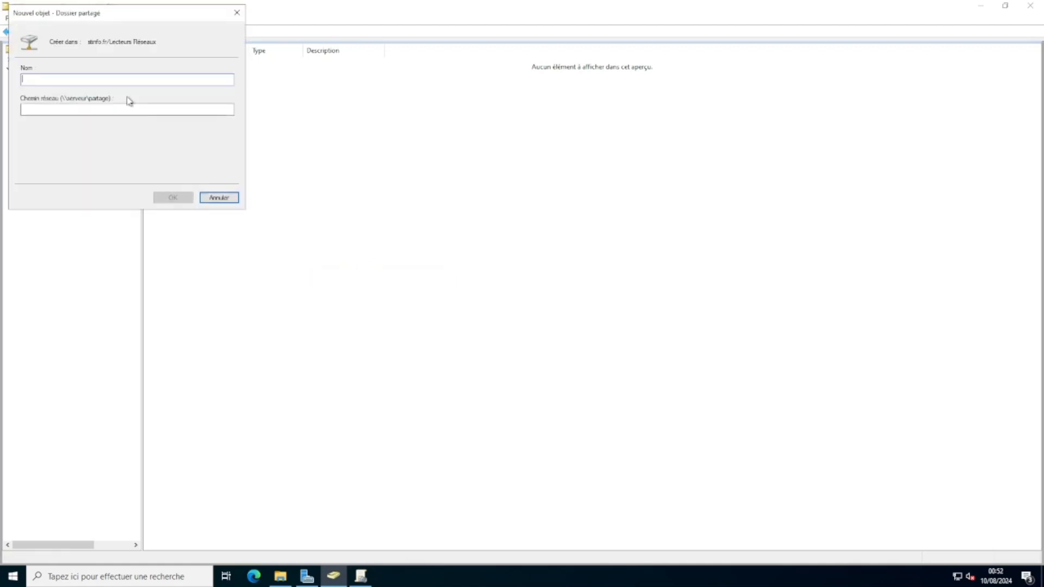
{"action": "left_click_drag", "start_coordinate": [144, 15], "coordinate": [281, 102]}
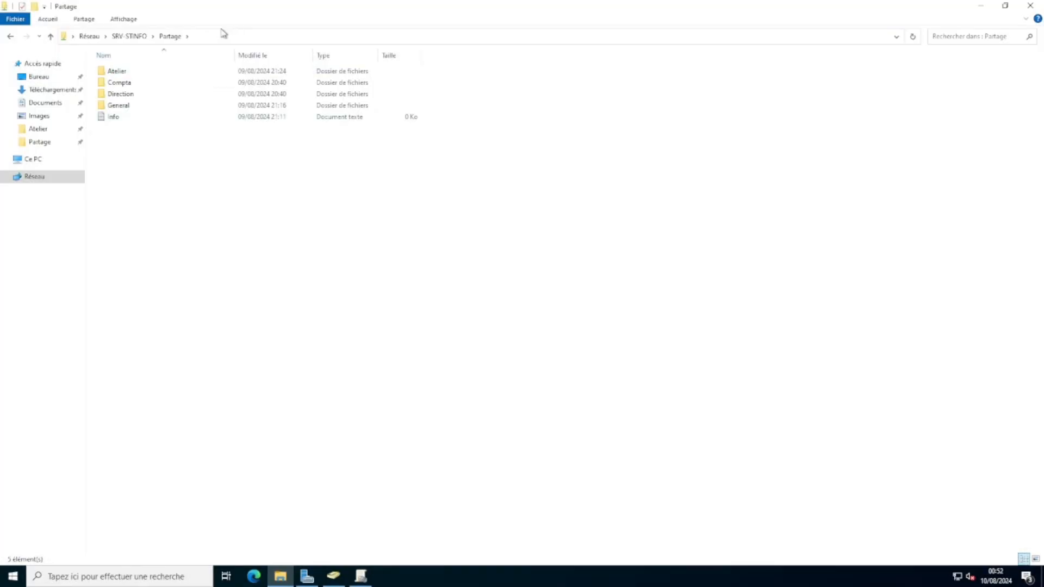
{"action": "left_click", "coordinate": [243, 36]}
{"action": "left_click", "coordinate": [243, 37]}
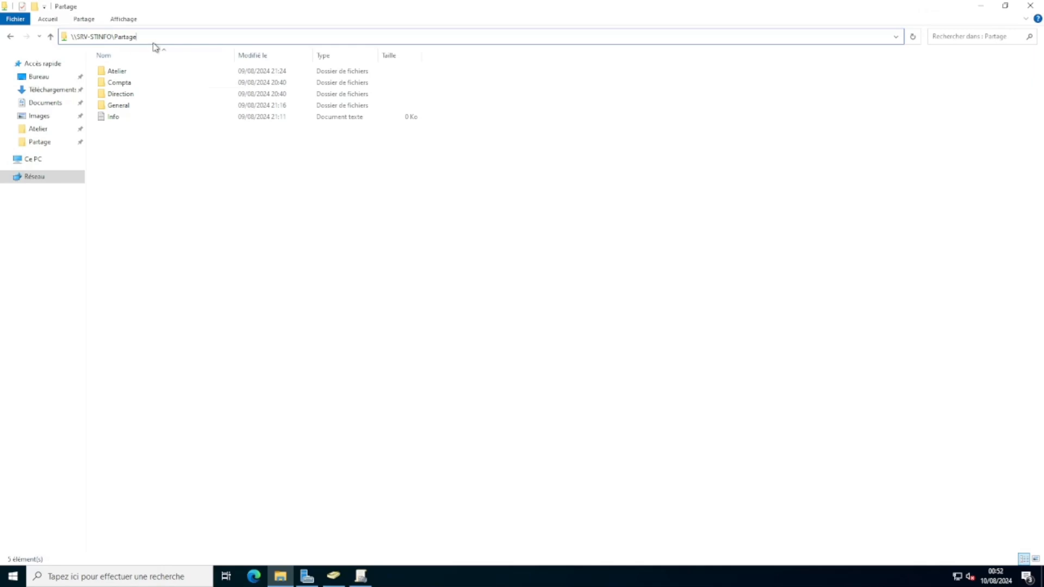
{"action": "key", "text": "shift+Home"}
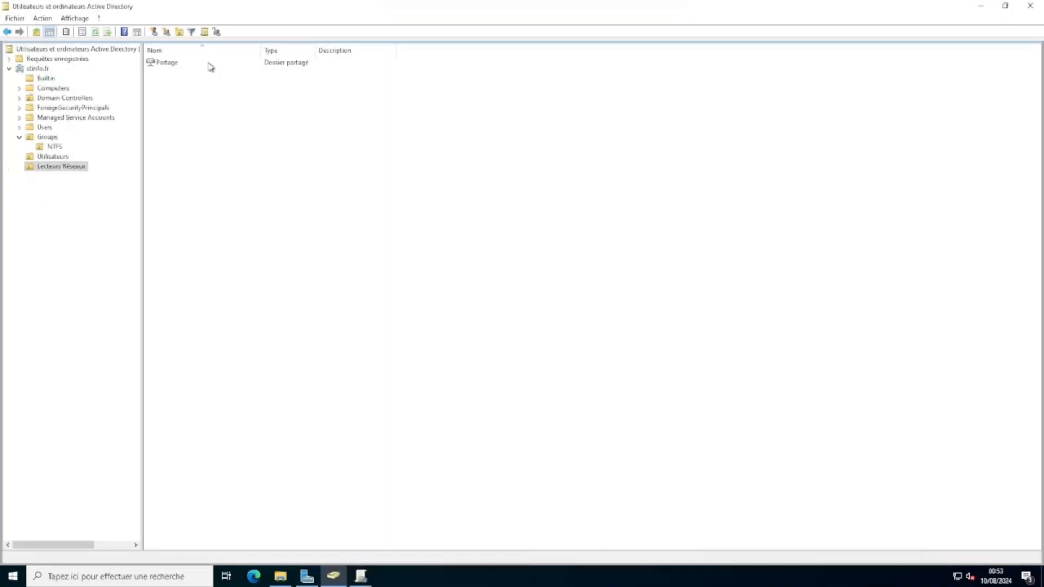
Step: Check the UNC name in the properties of the Partage shared folder object
{"action": "left_click", "coordinate": [207, 64]}
{"action": "right_click", "coordinate": [207, 65]}
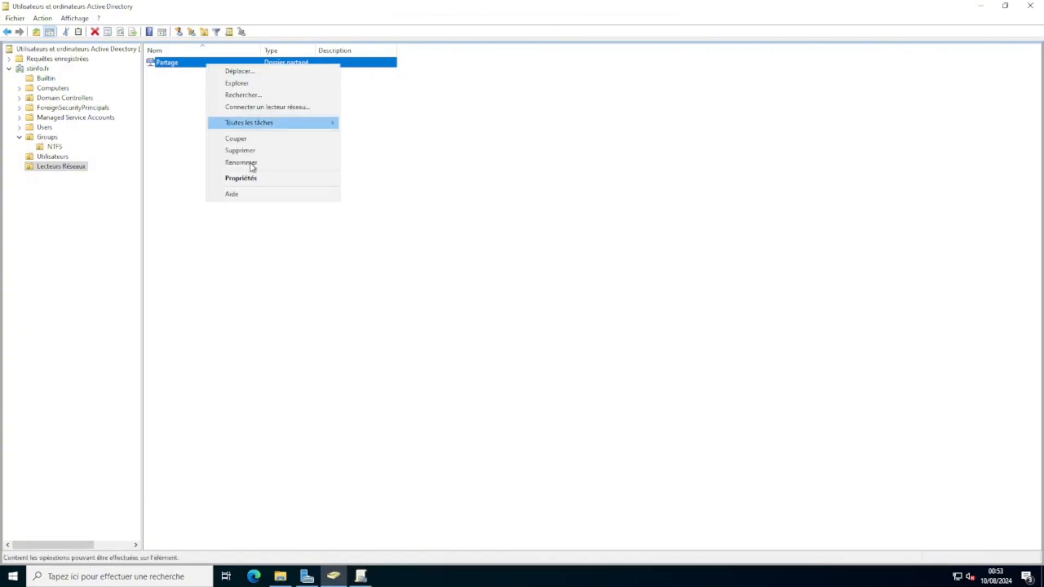
{"action": "left_click", "coordinate": [278, 178]}
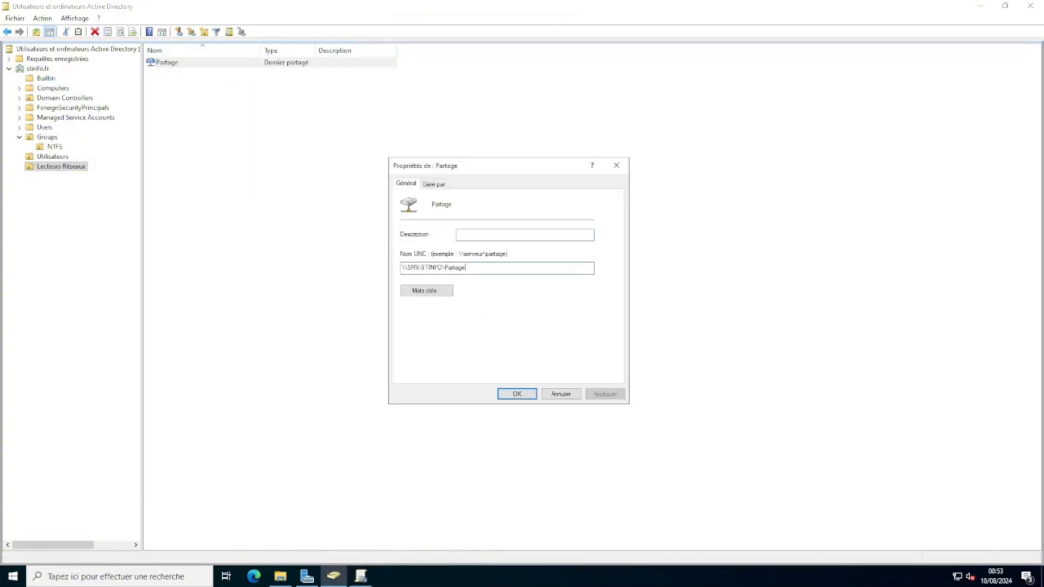
{"action": "left_click_drag", "start_coordinate": [466, 268], "coordinate": [401, 267]}
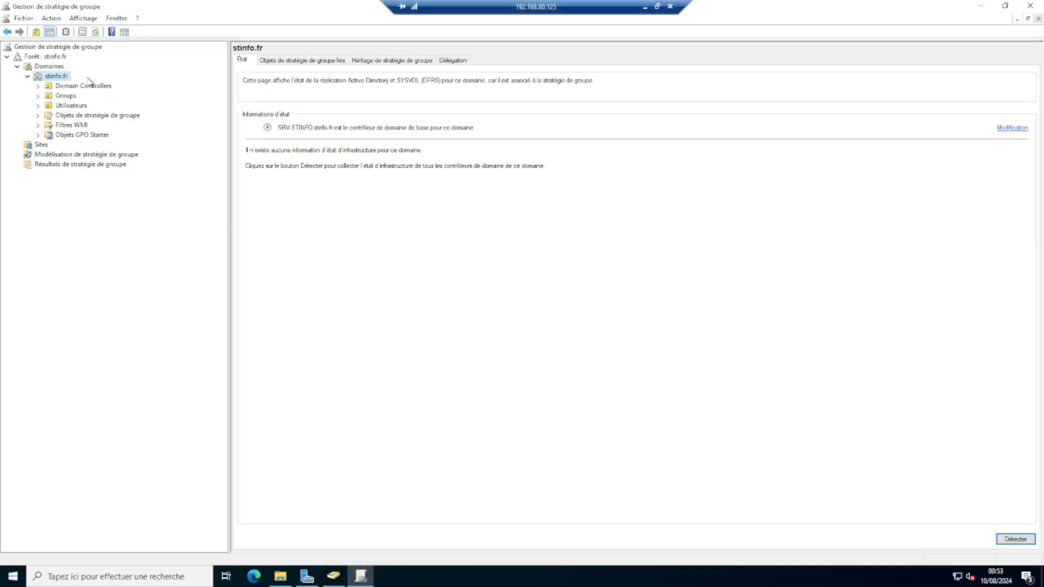
Step: Create a GPO named Mappage Lecteur Partage in the stinfo.fr domain and link it there
{"action": "right_click", "coordinate": [69, 76]}
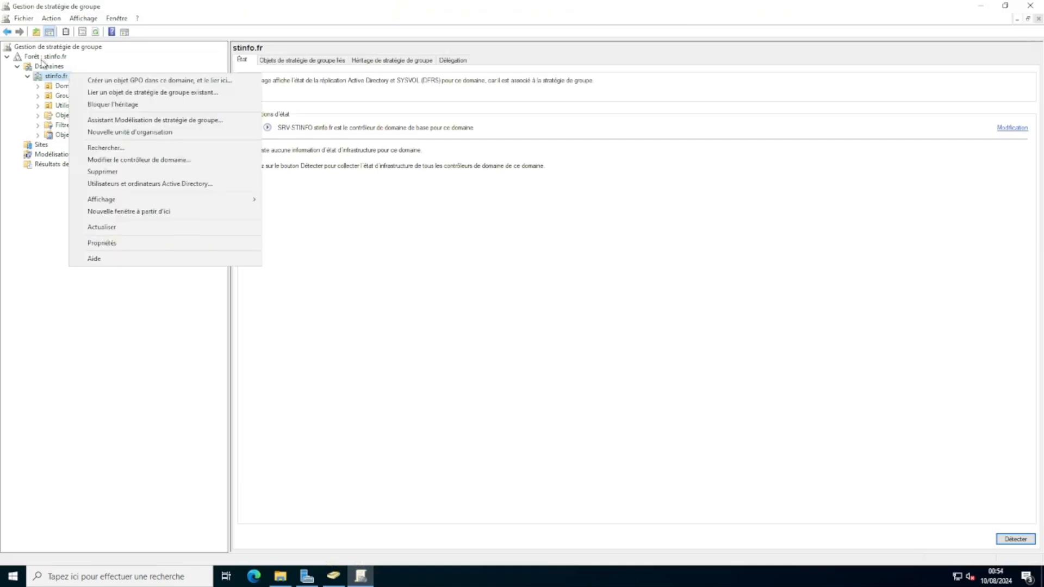
{"action": "left_click", "coordinate": [99, 82]}
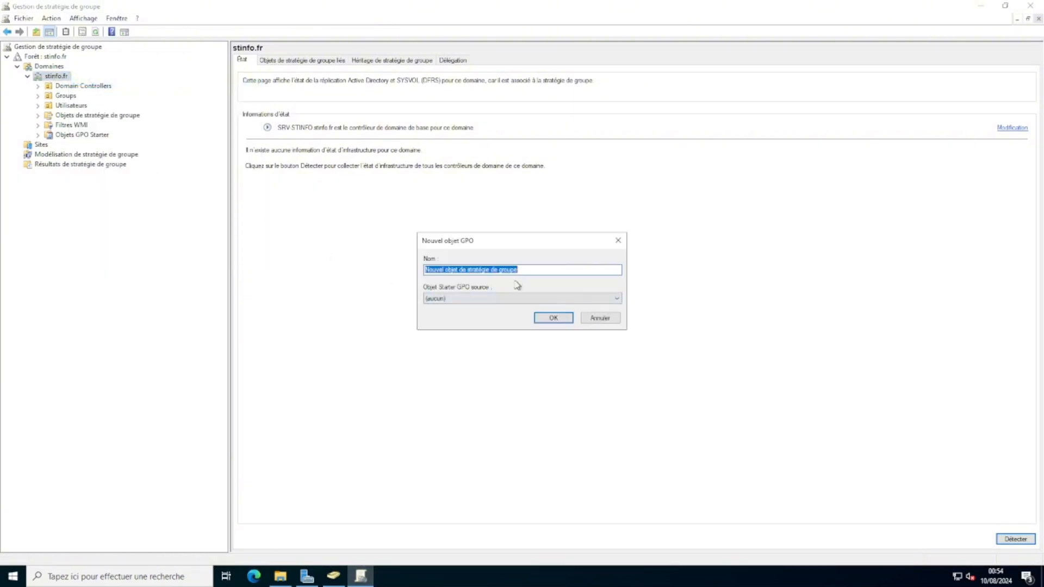
{"action": "type", "text": "mA"}
{"action": "key", "text": "Caps_Lock"}
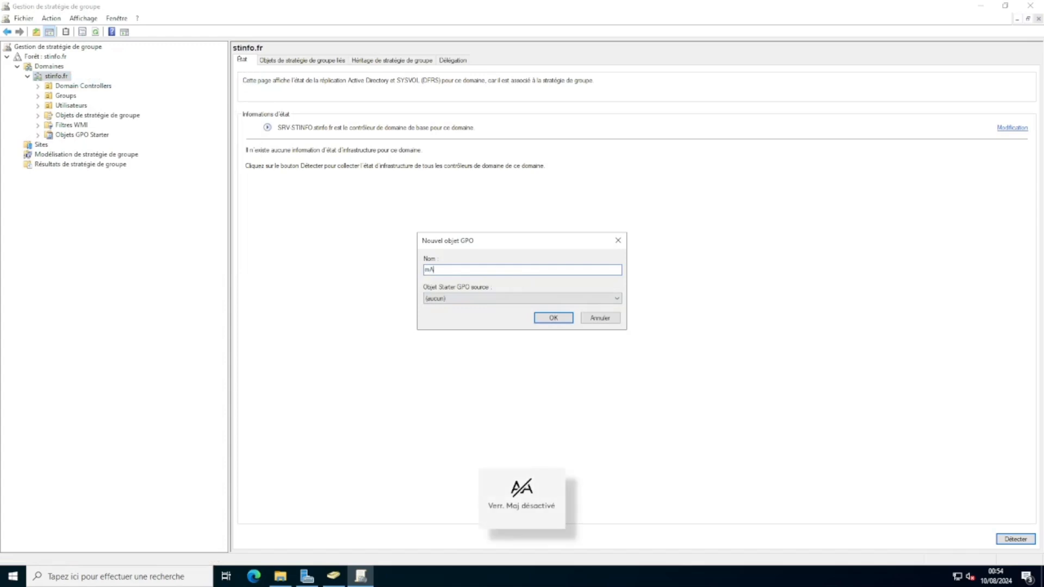
{"action": "key", "text": "Caps_Lock"}
{"action": "type", "text": "PPM"}
{"action": "key", "text": "Caps_Lock"}
{"action": "type", "text": "appage"}
{"action": "key", "text": "Caps_Lock"}
{"action": "type", "text": "L"}
{"action": "key", "text": "Caps_Lock"}
{"action": "type", "text": "ecteur"}
{"action": "key", "text": "Caps_Lock"}
{"action": "type", "text": "Pa"}
{"action": "key", "text": "Caps_Lock"}
{"action": "type", "text": "artage"}
{"action": "key", "text": "Return"}
Step: Open the Mappage Lecteur Partage GPO for editing and go to Mappages de lecteurs in the user configuration's Windows preferences
{"action": "left_click", "coordinate": [71, 86]}
{"action": "right_click", "coordinate": [69, 88]}
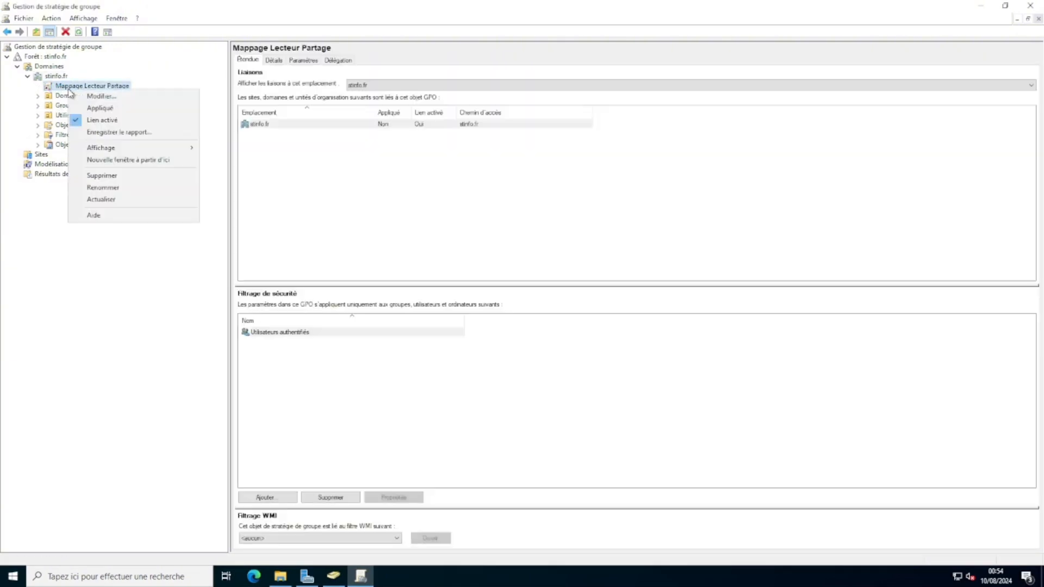
{"action": "left_click", "coordinate": [101, 95]}
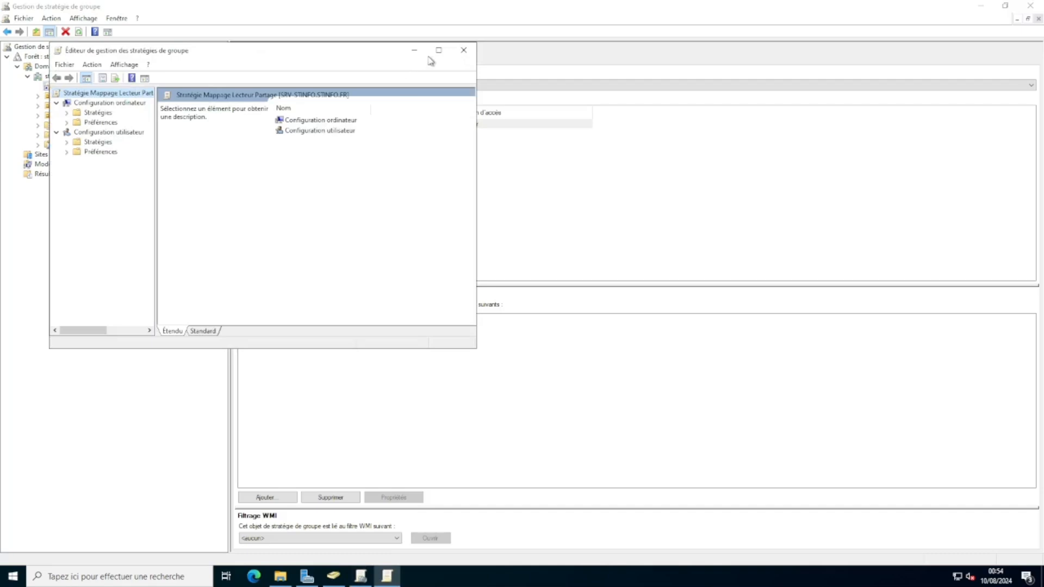
{"action": "left_click", "coordinate": [429, 55]}
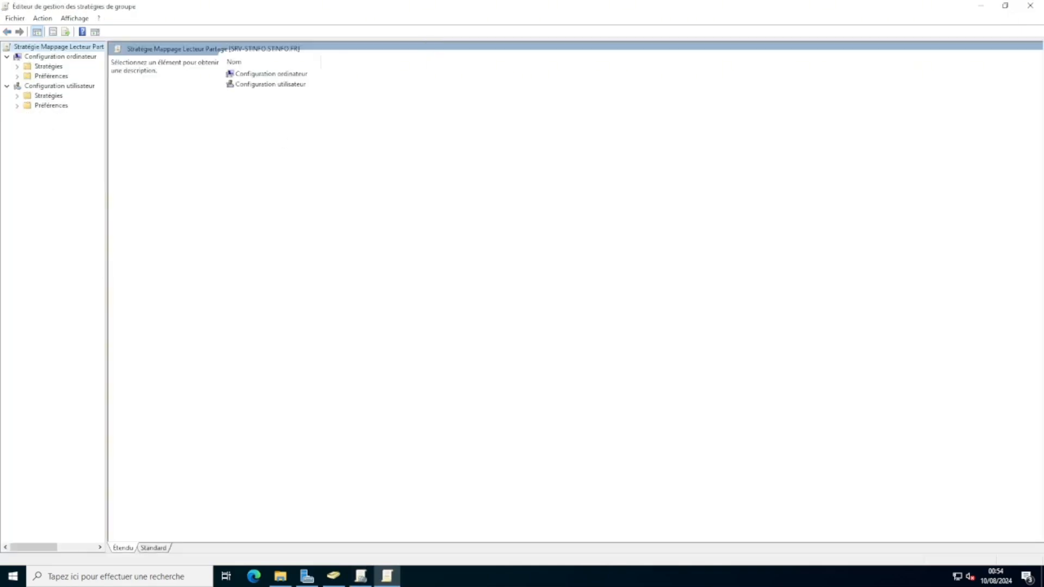
{"action": "left_click", "coordinate": [20, 107]}
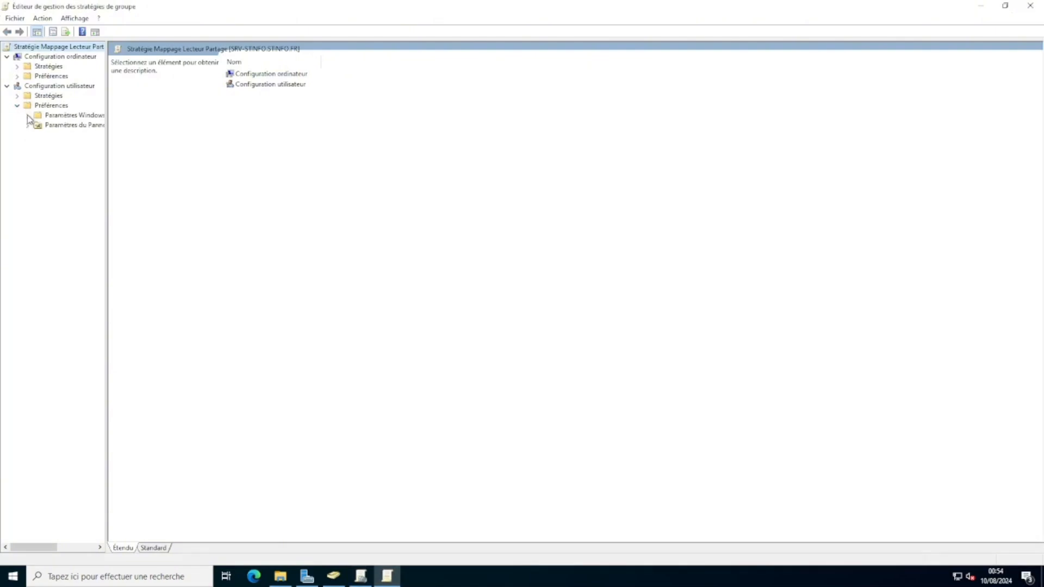
{"action": "left_click", "coordinate": [28, 115]}
{"action": "left_click_drag", "start_coordinate": [111, 129], "coordinate": [136, 131]}
{"action": "left_click", "coordinate": [86, 135]}
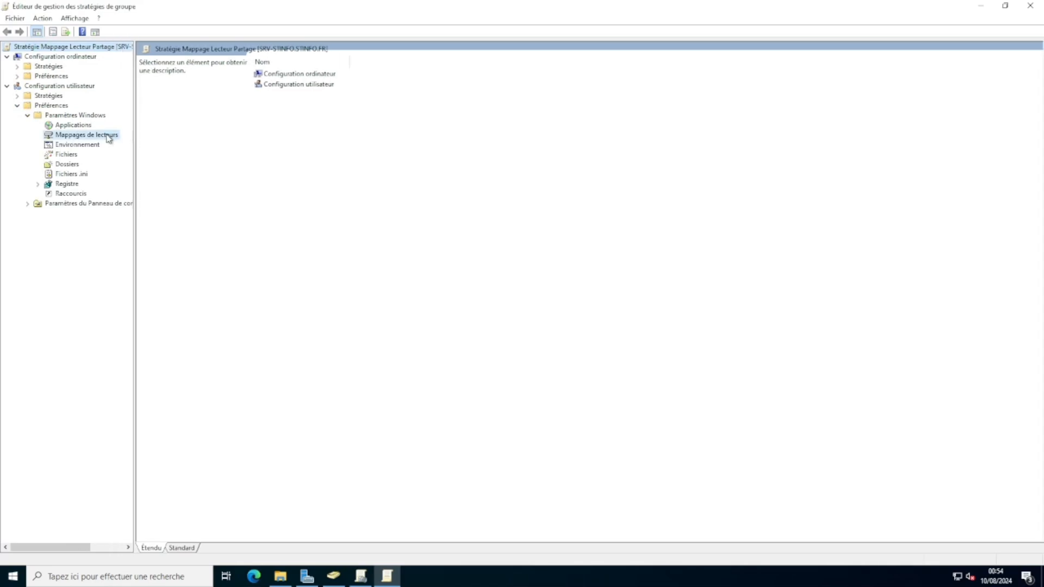
Step: Start a new mapped drive and choose the Partage shared folder from Active Directory as its location
{"action": "right_click", "coordinate": [491, 196]}
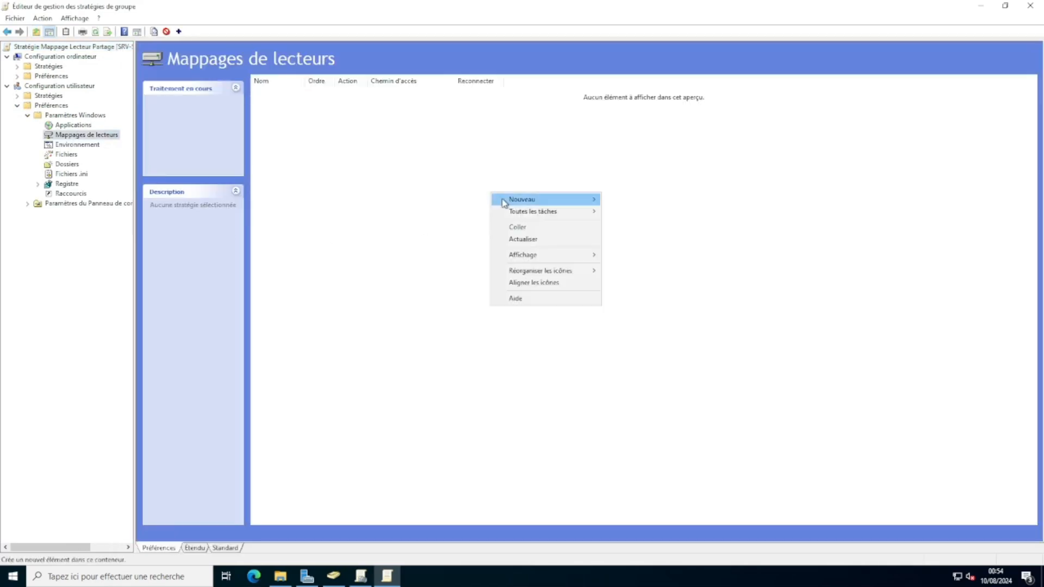
{"action": "mouse_move", "coordinate": [543, 200]}
{"action": "left_click", "coordinate": [635, 202]}
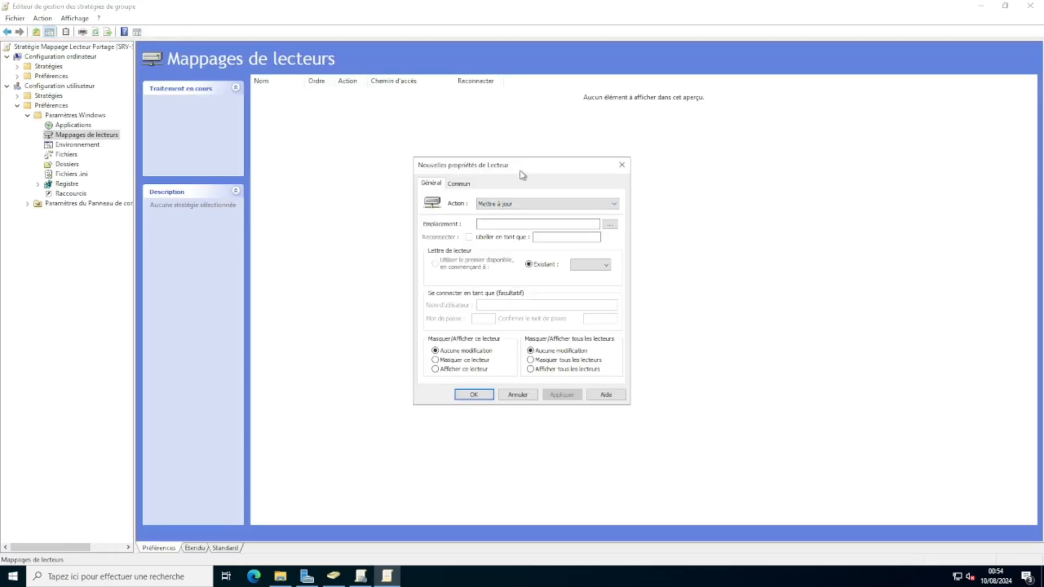
{"action": "left_click_drag", "start_coordinate": [520, 170], "coordinate": [469, 161]}
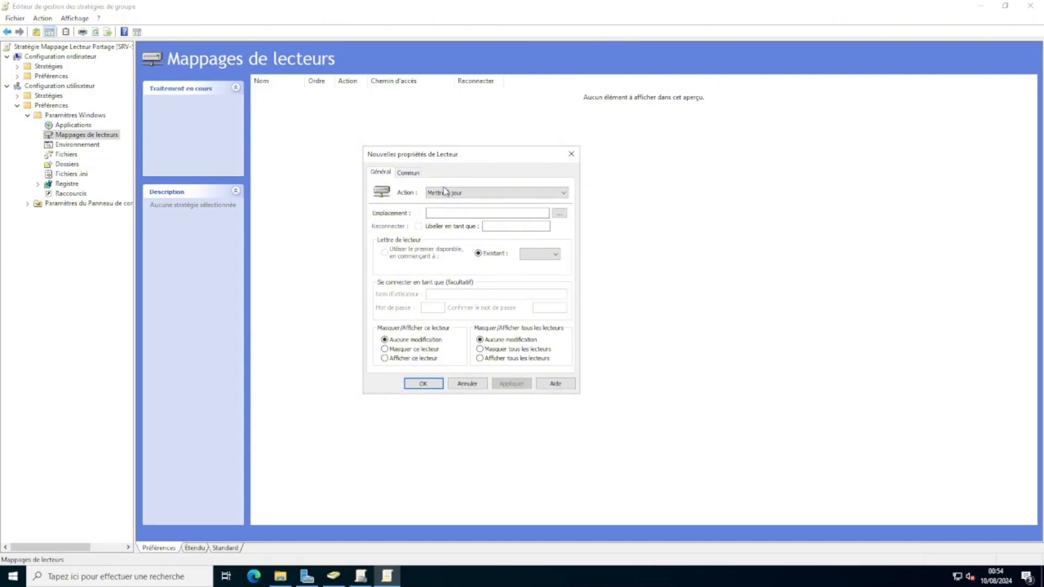
{"action": "left_click", "coordinate": [559, 213]}
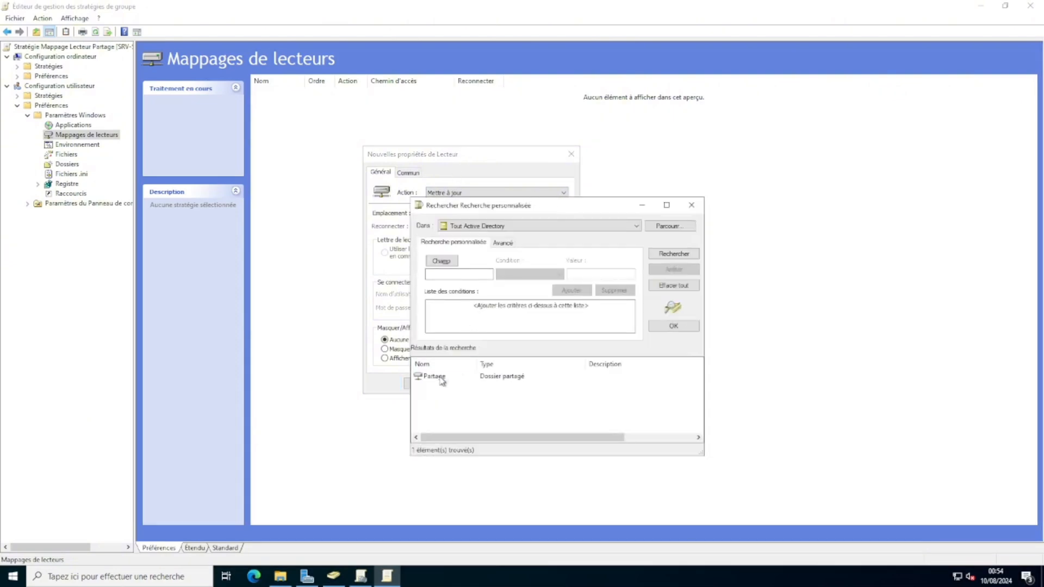
{"action": "left_click", "coordinate": [435, 376]}
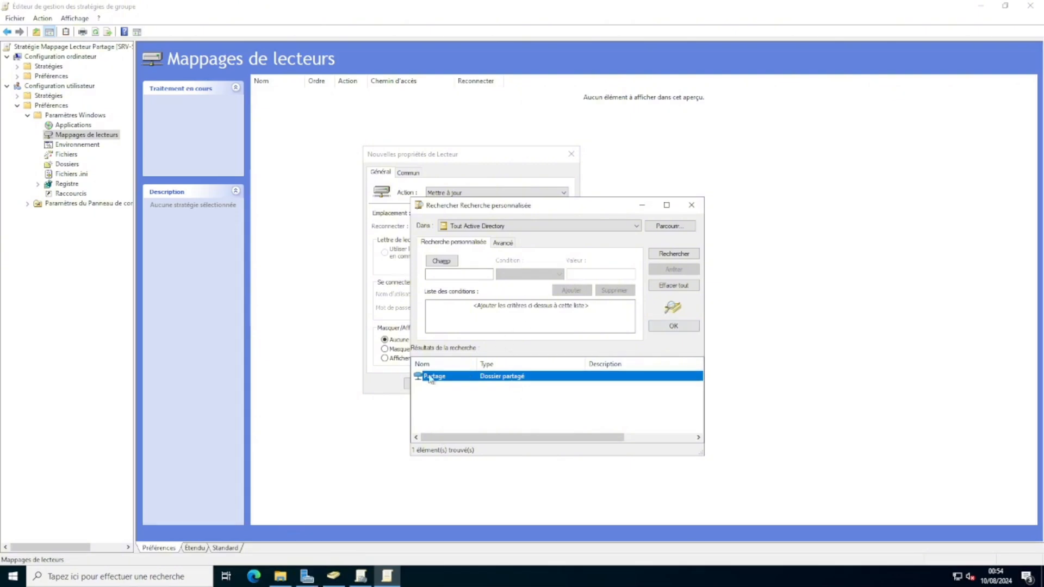
{"action": "left_click", "coordinate": [687, 326]}
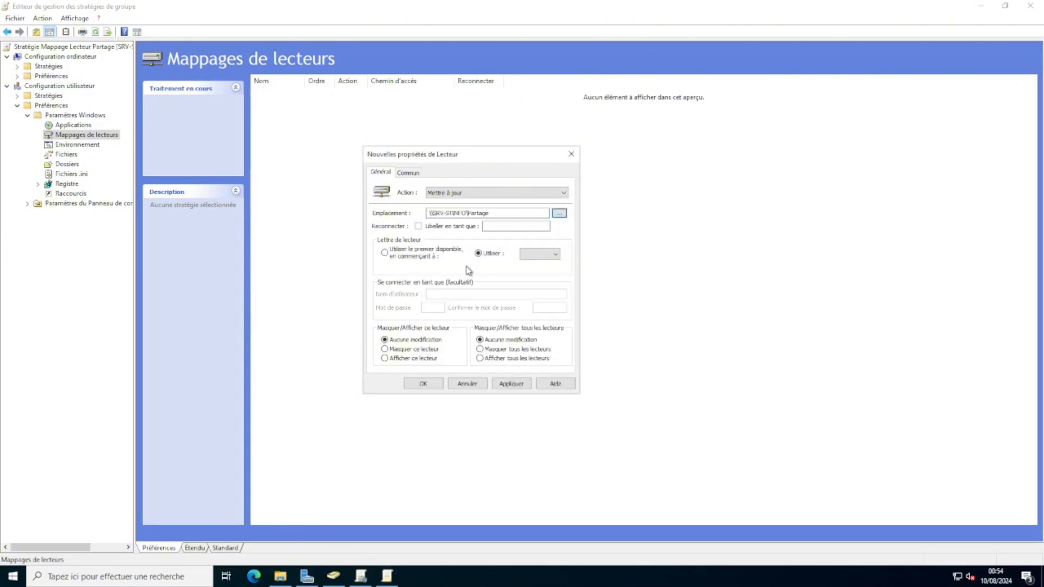
Step: Enable reconnection for the mapped drive, label it PARTAGE and assign it the drive letter P
{"action": "left_click", "coordinate": [418, 226]}
{"action": "key", "text": "Caps_Lock"}
{"action": "type", "text": "PARTAGE"}
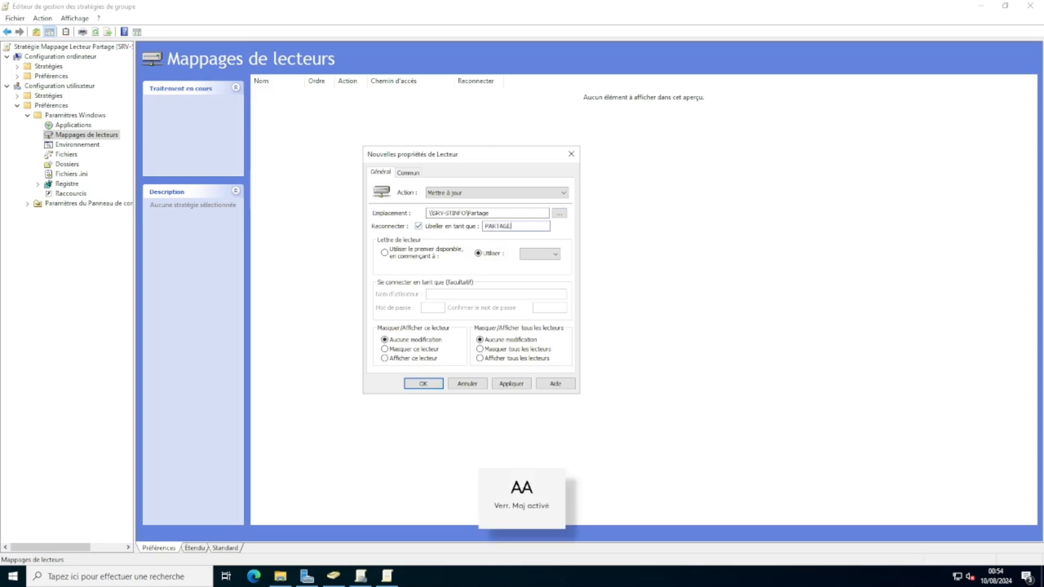
{"action": "left_click", "coordinate": [536, 258]}
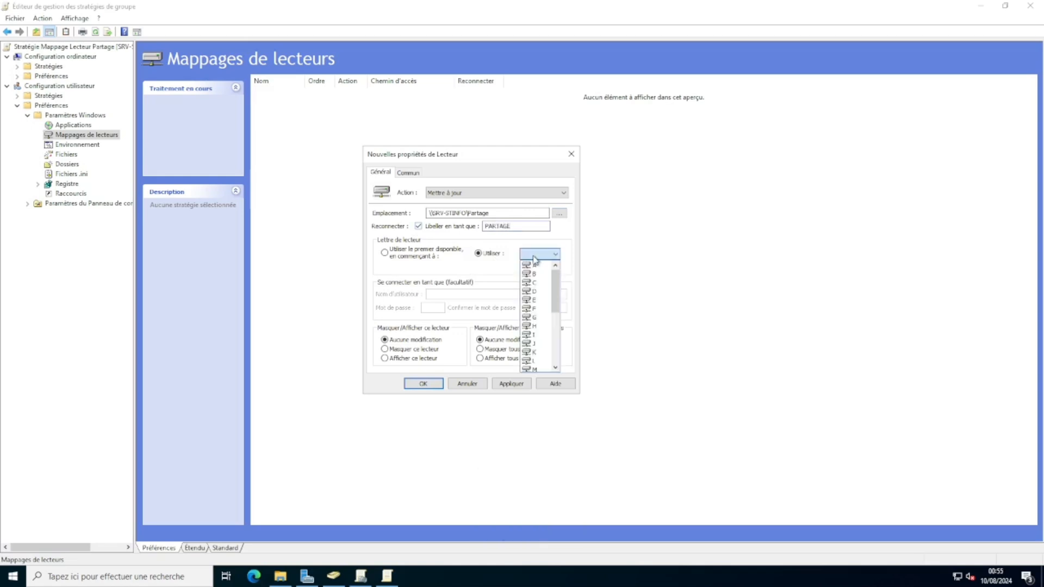
{"action": "scroll", "coordinate": [537, 330], "scroll_direction": "down", "scroll_amount": 2}
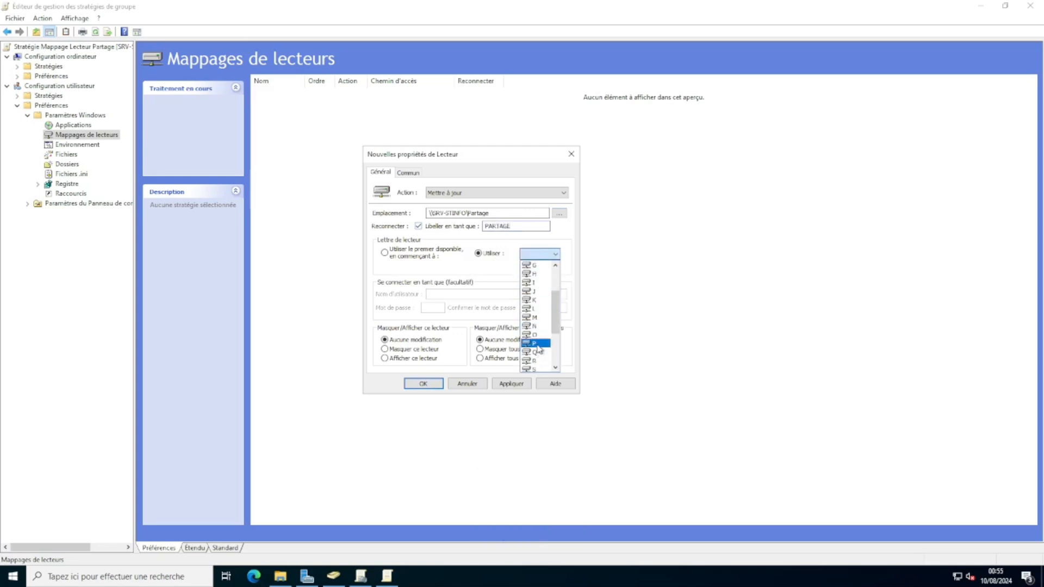
{"action": "left_click", "coordinate": [537, 342]}
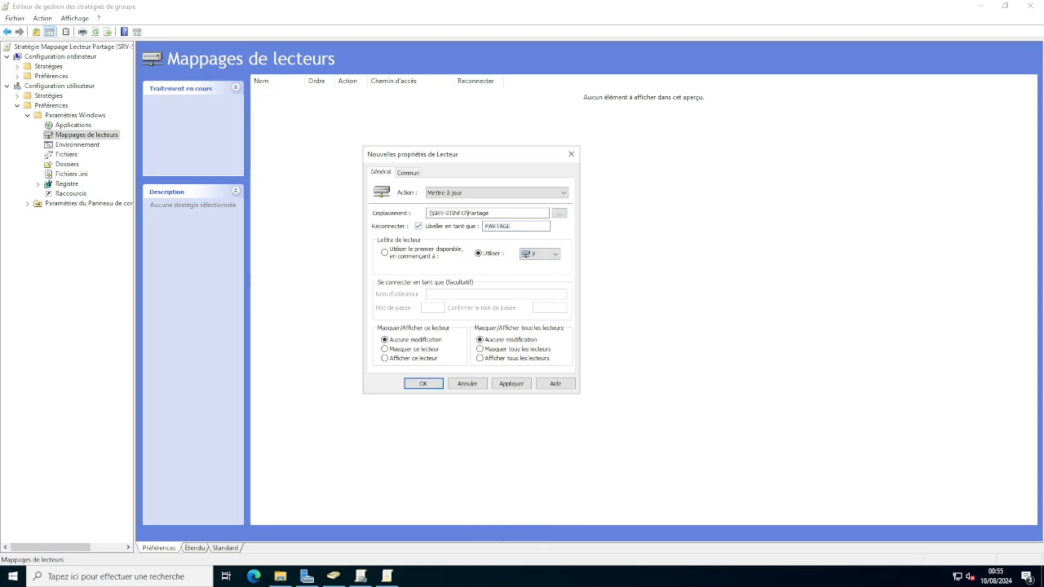
{"action": "left_click", "coordinate": [453, 194]}
{"action": "left_click", "coordinate": [448, 194]}
Step: Enable item-level targeting for the mapped drive and target users in the security group STINFO\Utilisateurs du domaine
{"action": "left_click", "coordinate": [411, 173]}
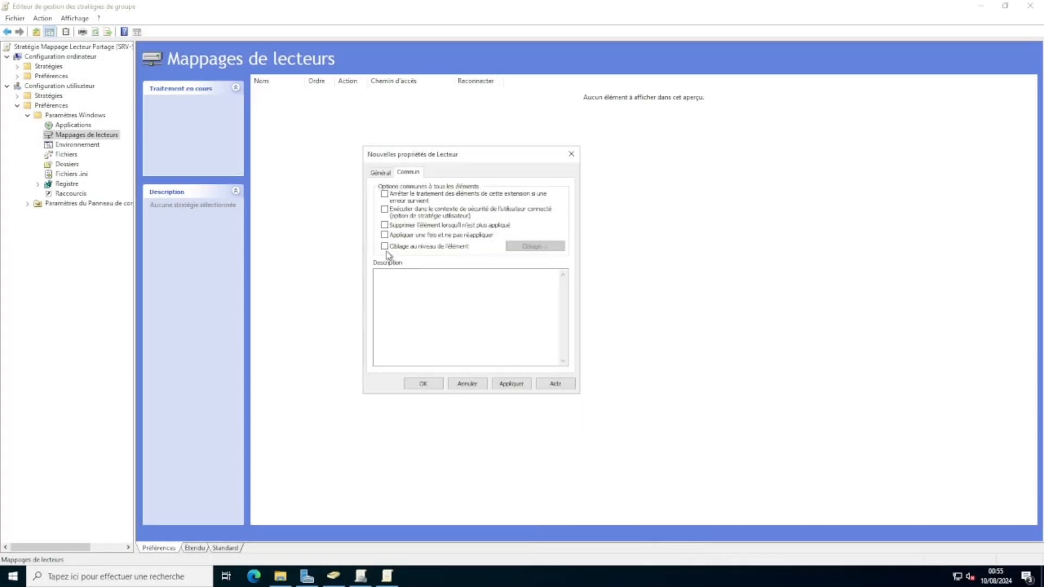
{"action": "left_click", "coordinate": [385, 247]}
{"action": "left_click", "coordinate": [523, 249]}
{"action": "left_click", "coordinate": [348, 187]}
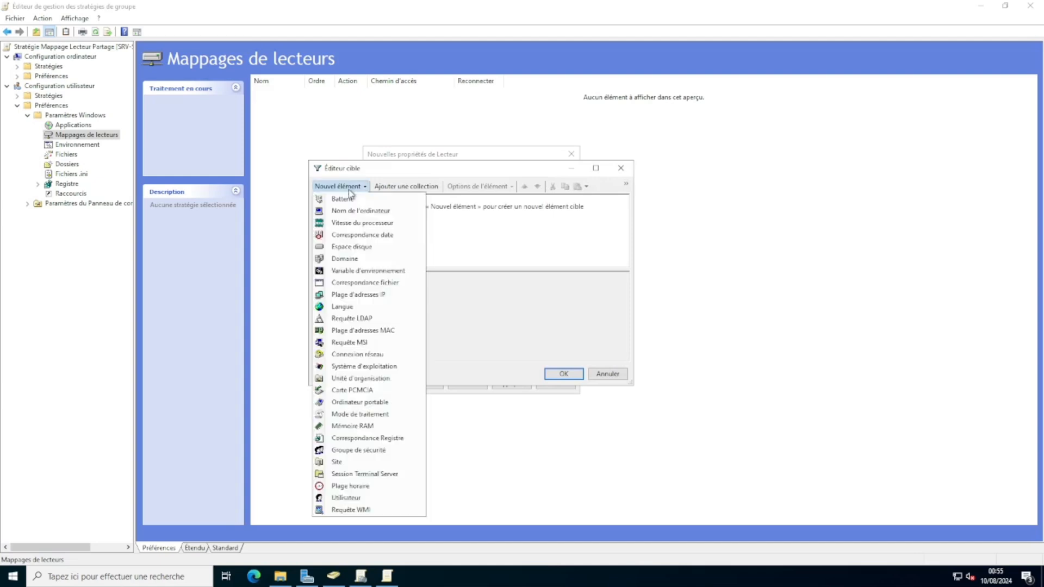
{"action": "left_click", "coordinate": [374, 450]}
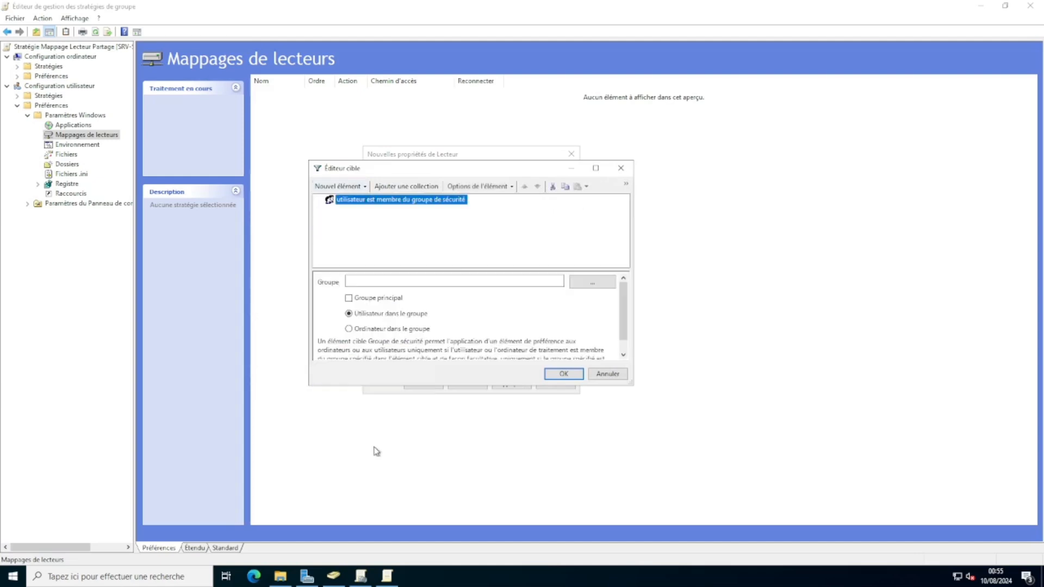
{"action": "left_click", "coordinate": [598, 281]}
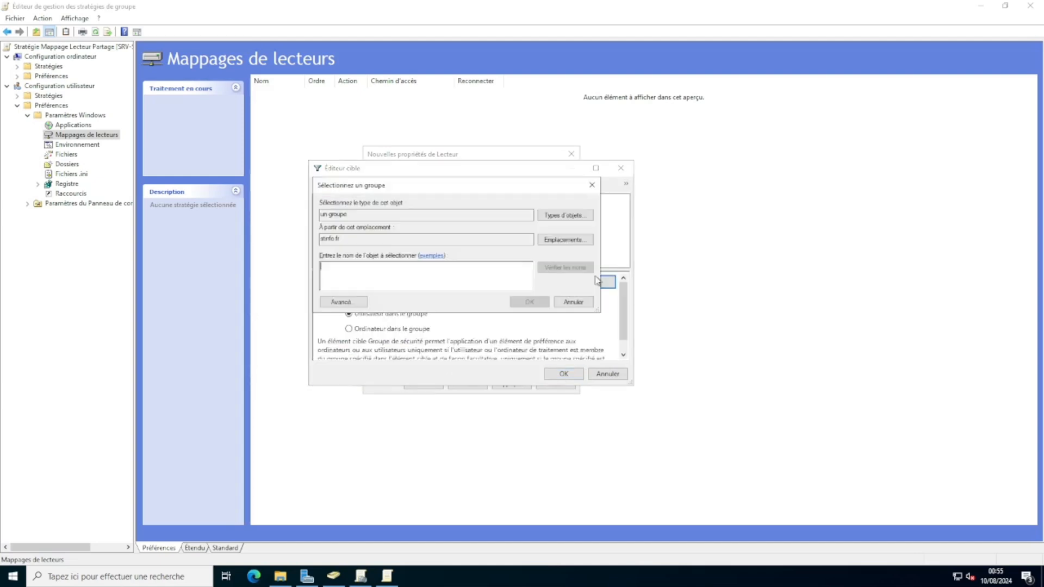
{"action": "type", "text": "utilis"}
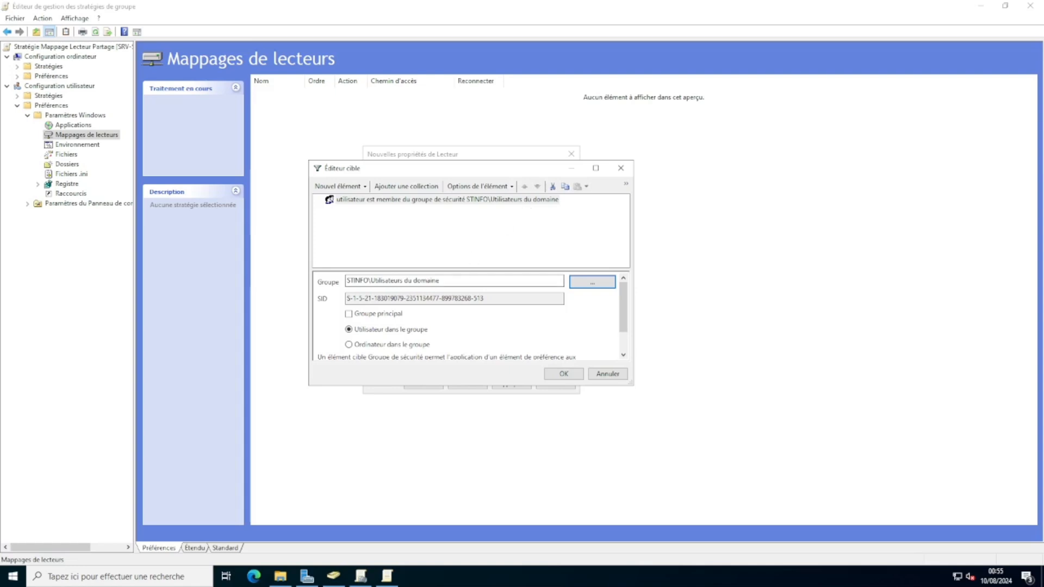
{"action": "left_click", "coordinate": [564, 374]}
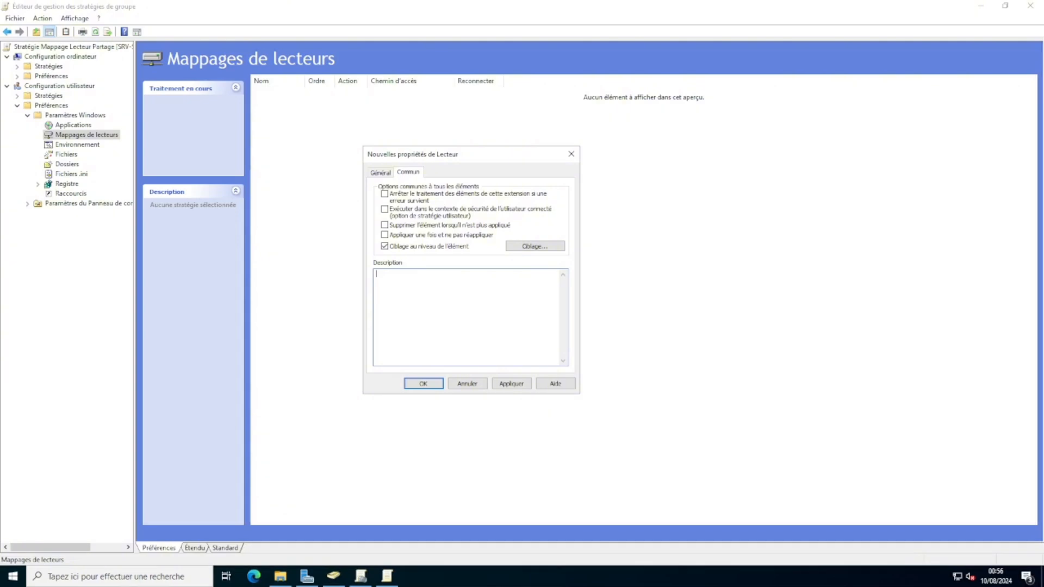
Step: Describe the mapped drive as "Cible sur utilisateurs du domaine", save it and widen the Action column of the drive list
{"action": "type", "text": "C"}
{"action": "key", "text": "Caps_Lock"}
{"action": "type", "text": "ible sur utilisateurs du domaine"}
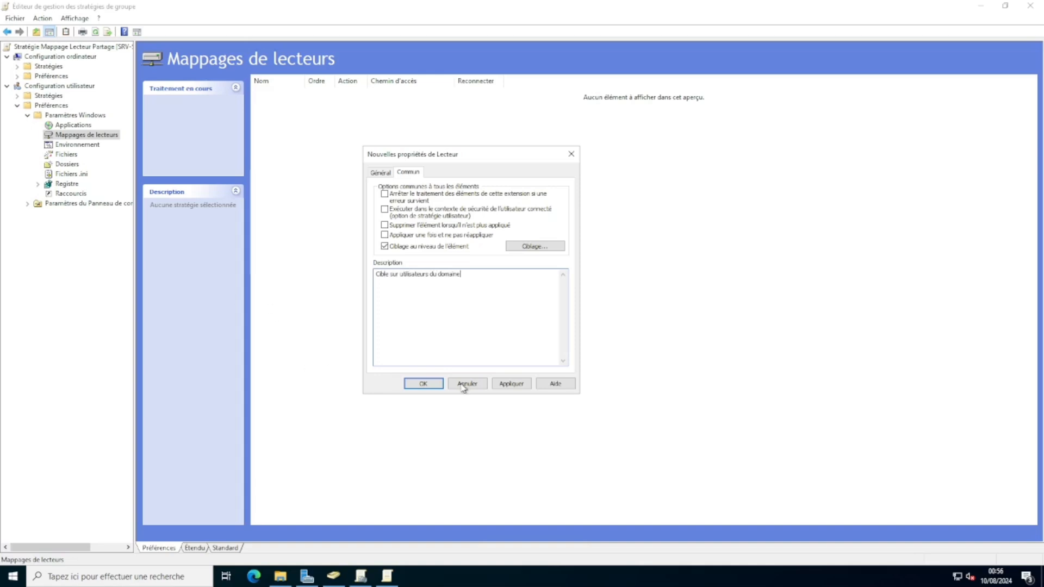
{"action": "left_click", "coordinate": [497, 385]}
{"action": "left_click", "coordinate": [423, 385]}
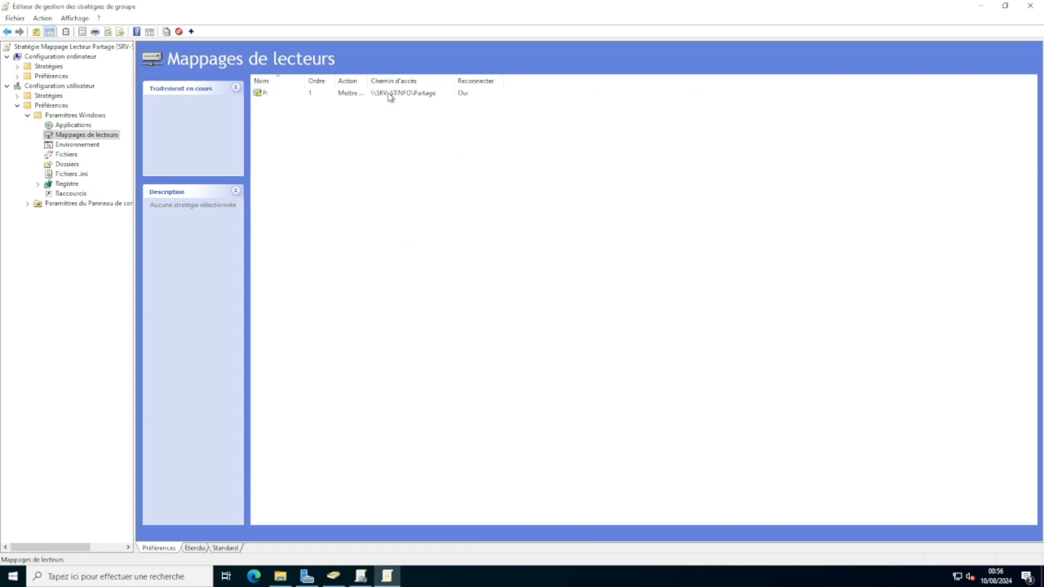
{"action": "left_click_drag", "start_coordinate": [367, 80], "coordinate": [391, 82]}
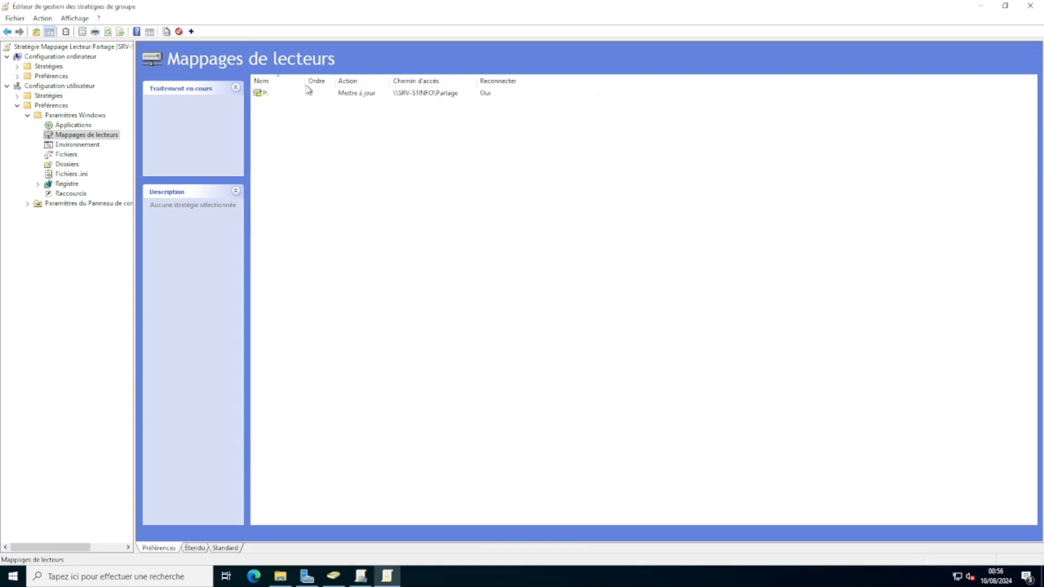
{"action": "left_click", "coordinate": [333, 575]}
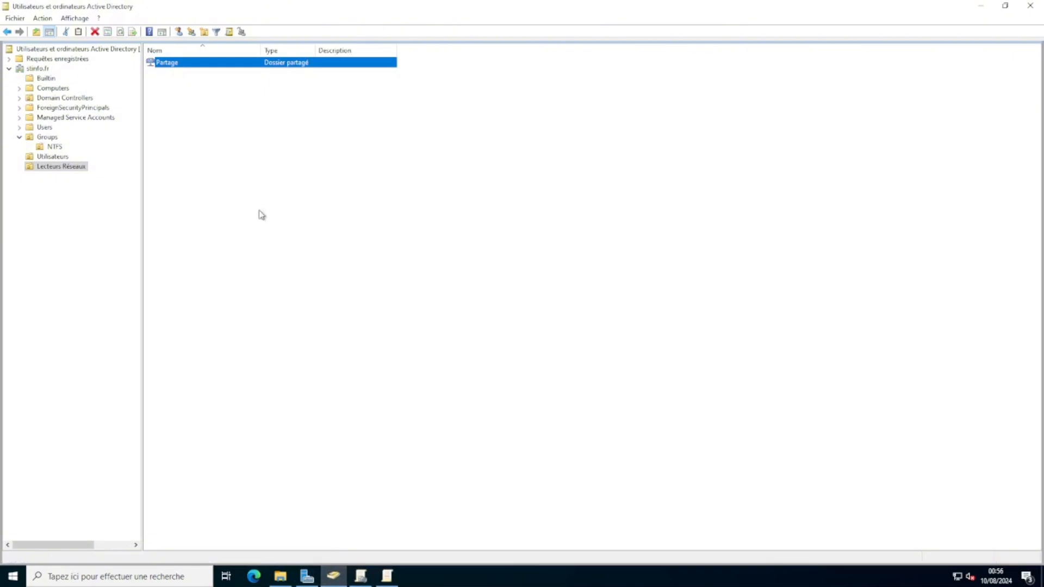
{"action": "right_click", "coordinate": [247, 117]}
{"action": "mouse_move", "coordinate": [354, 163]}
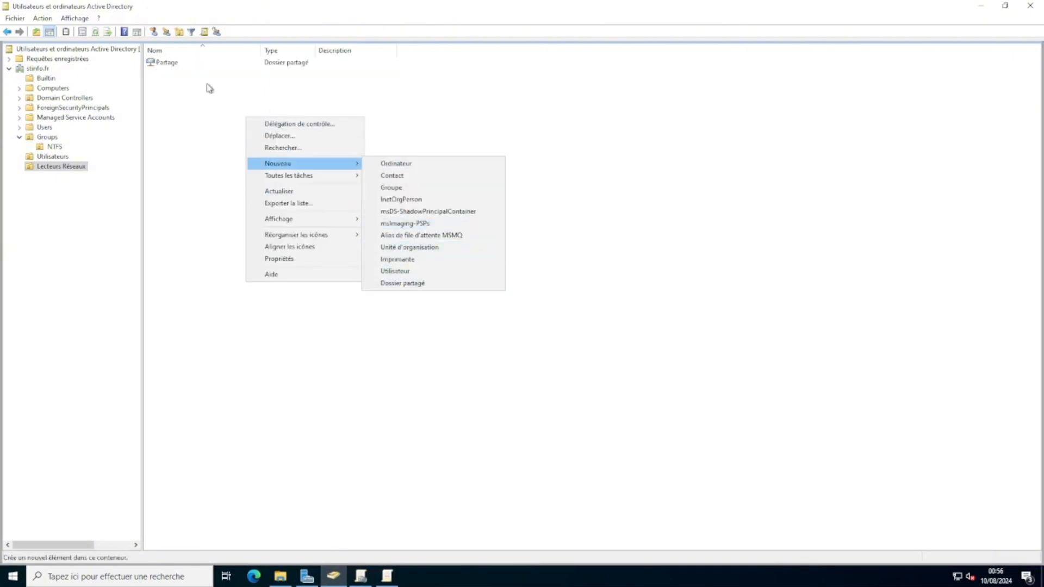
{"action": "left_click", "coordinate": [407, 282]}
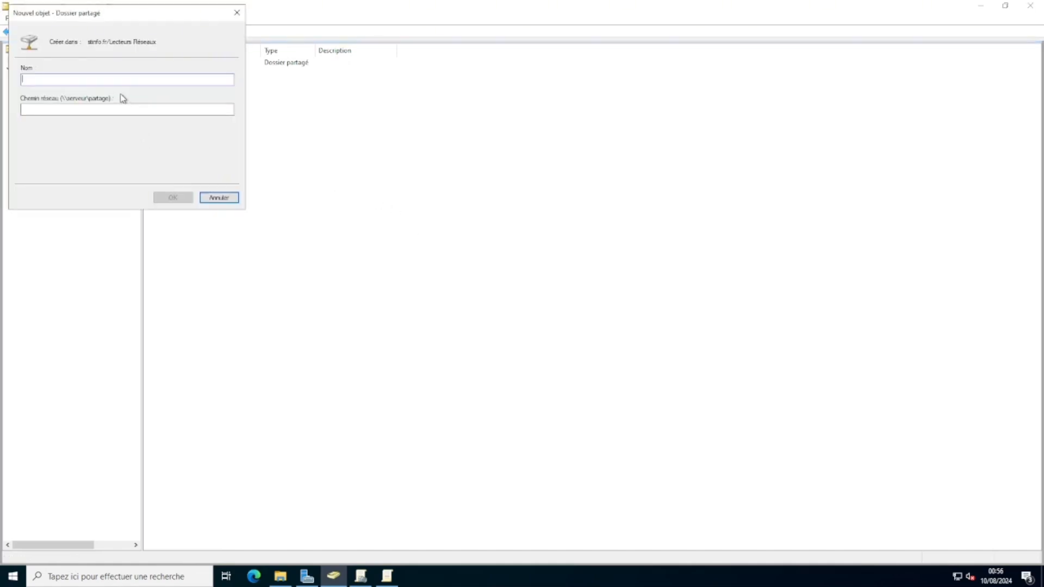
{"action": "left_click", "coordinate": [237, 12]}
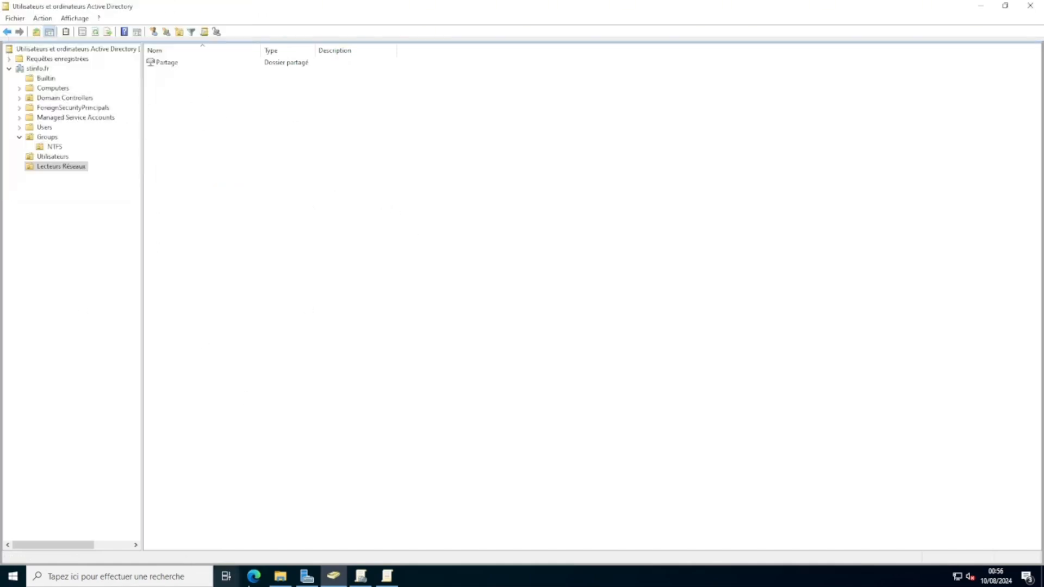
Step: Switch to File Explorer and open the Partage folder on the DATA (E:) drive
{"action": "left_click", "coordinate": [282, 576]}
{"action": "left_click", "coordinate": [63, 162]}
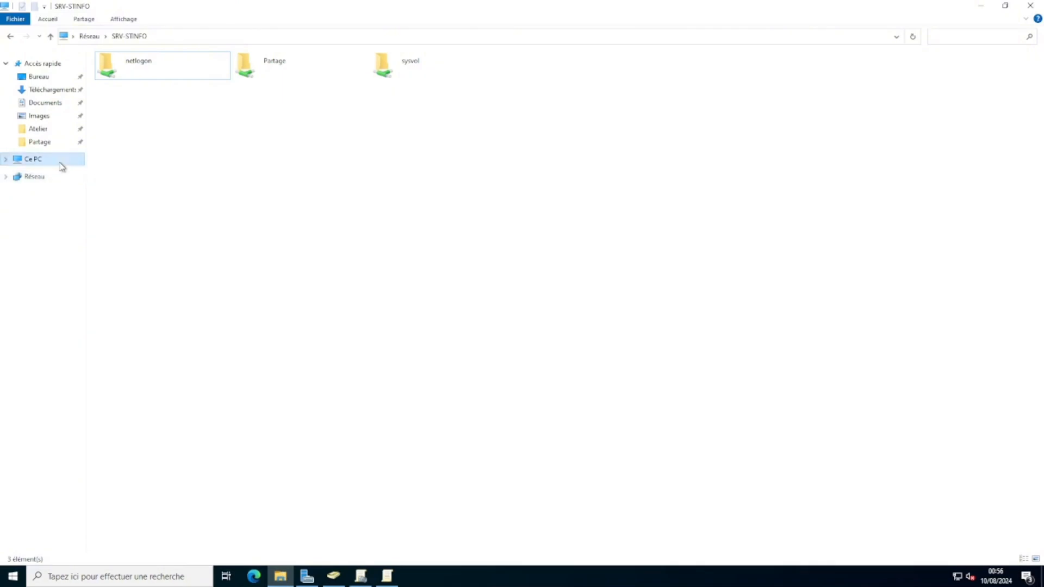
{"action": "double_click", "coordinate": [609, 164]}
{"action": "double_click", "coordinate": [137, 71]}
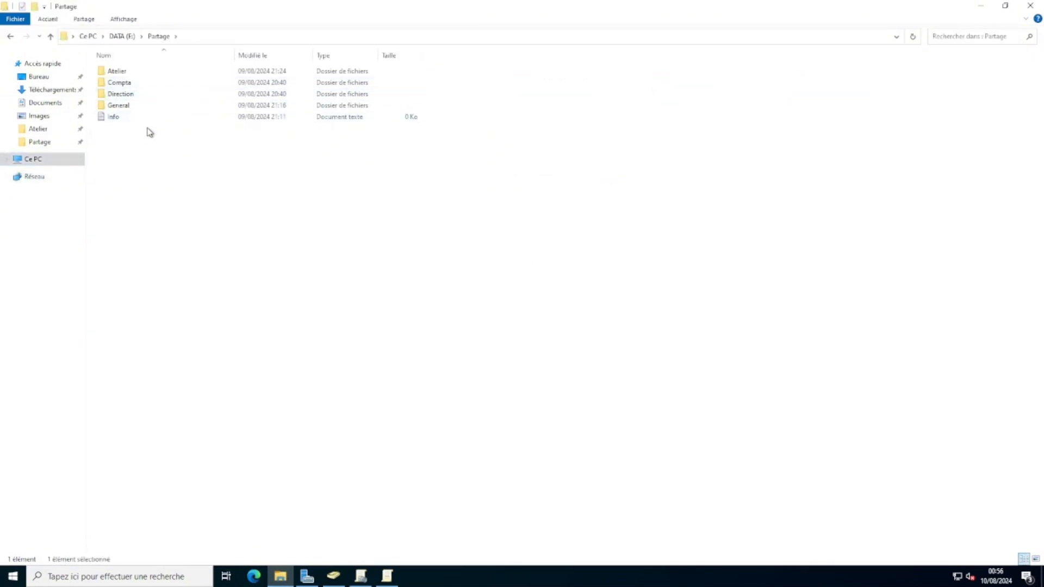
Step: Turn on advanced sharing for the Atelier folder with the share name Atelier
{"action": "left_click", "coordinate": [146, 72]}
{"action": "right_click", "coordinate": [145, 71]}
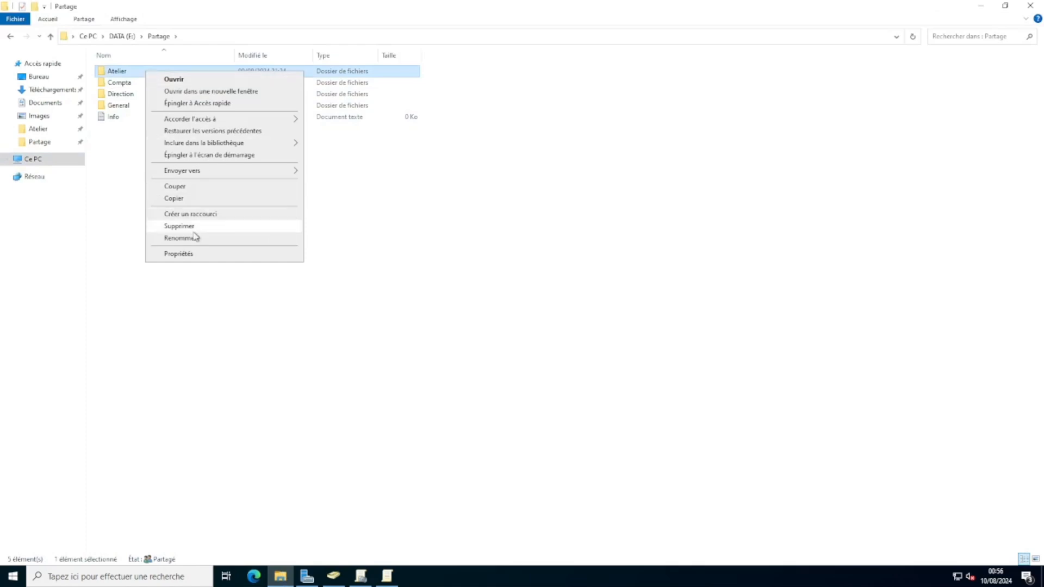
{"action": "left_click", "coordinate": [179, 254]}
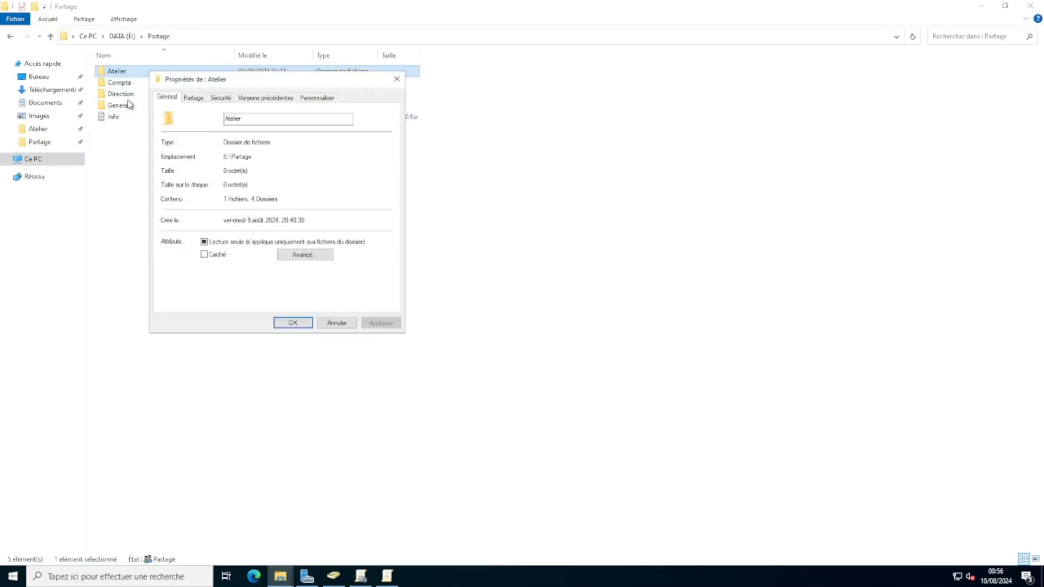
{"action": "left_click", "coordinate": [194, 98]}
{"action": "left_click", "coordinate": [204, 228]}
{"action": "left_click", "coordinate": [183, 117]}
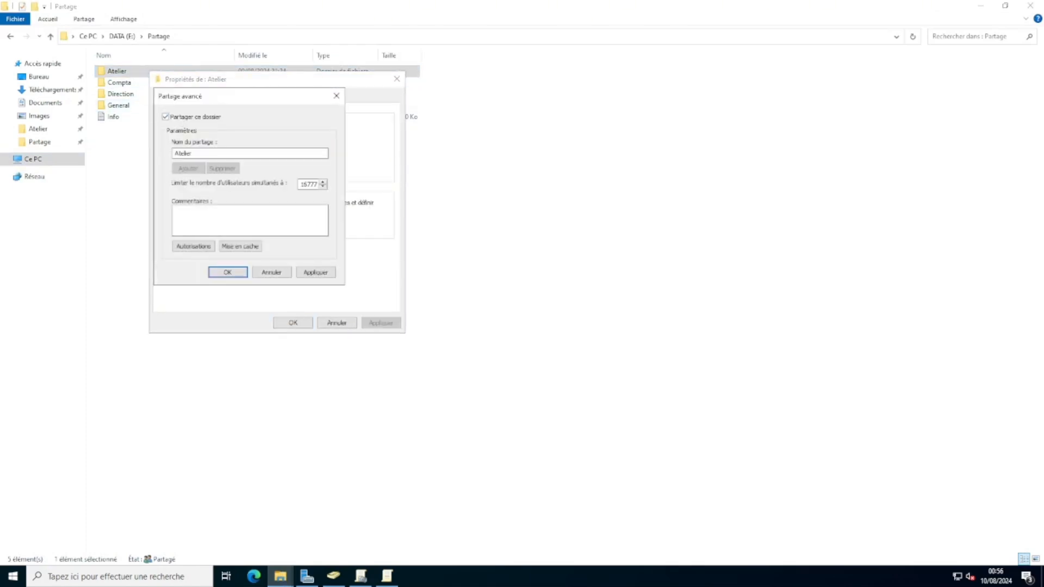
Step: Allow the Modifier share permission for Tout le monde on the Atelier folder and save its sharing properties
{"action": "left_click", "coordinate": [193, 246]}
{"action": "left_click", "coordinate": [295, 250]}
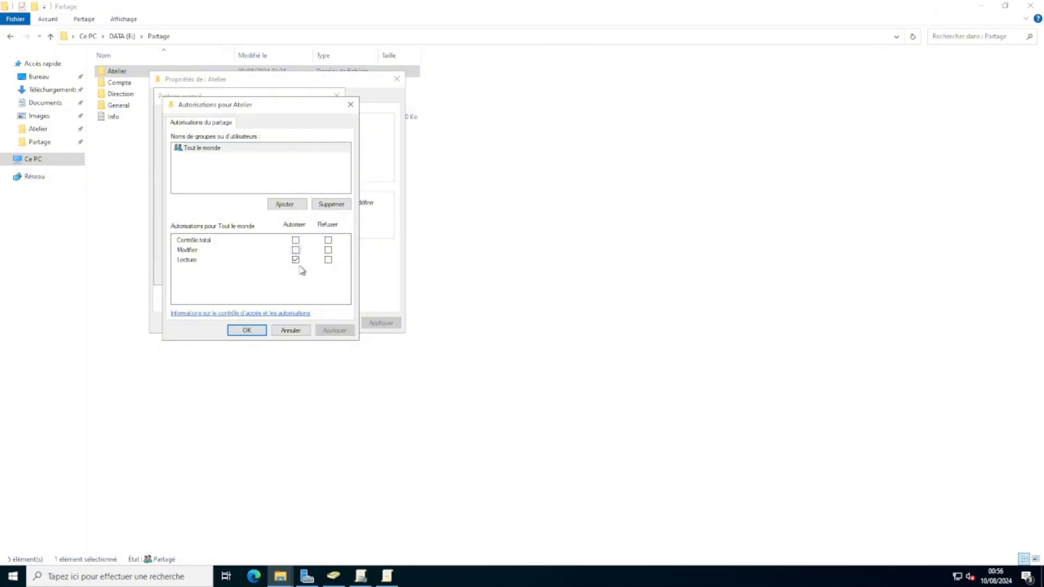
{"action": "left_click", "coordinate": [334, 330]}
{"action": "left_click", "coordinate": [250, 330]}
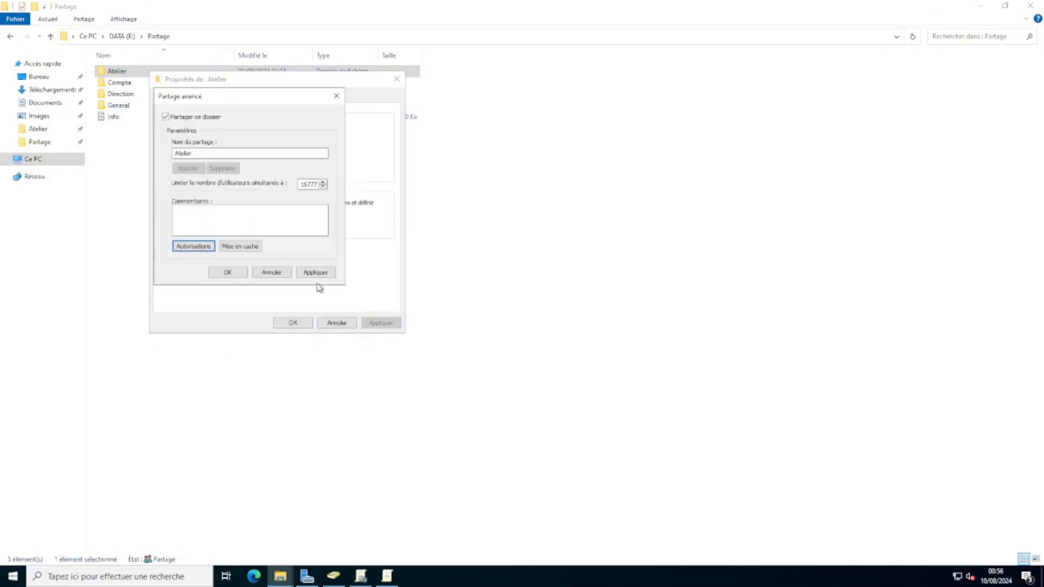
{"action": "left_click", "coordinate": [229, 272]}
{"action": "left_click", "coordinate": [292, 322]}
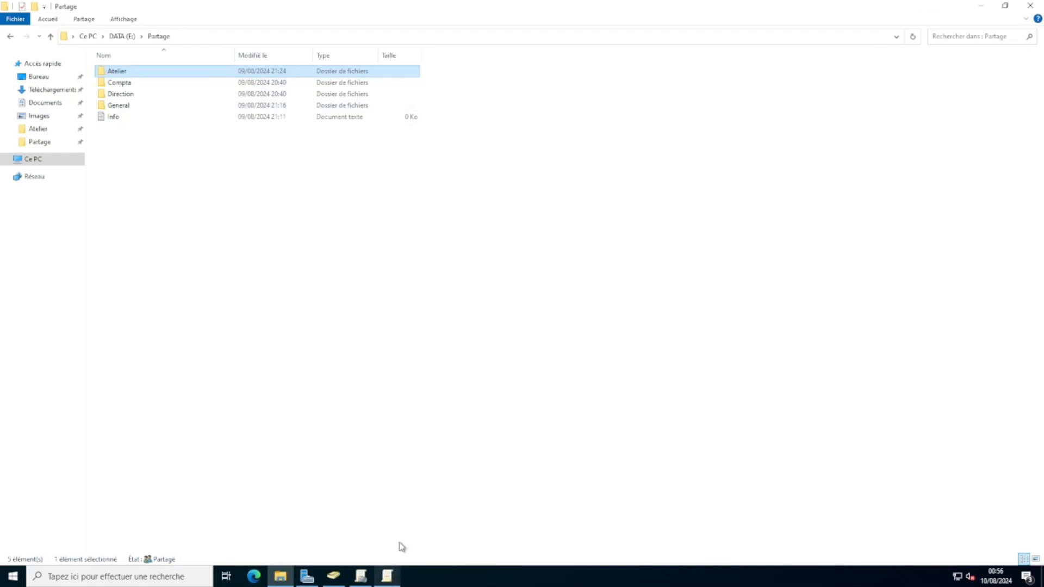
Step: Switch to Active Directory Users and Computers and start a new shared folder in Lecteurs Réseaux with network path \\SRV-STINFO\Atelier
{"action": "left_click", "coordinate": [209, 36]}
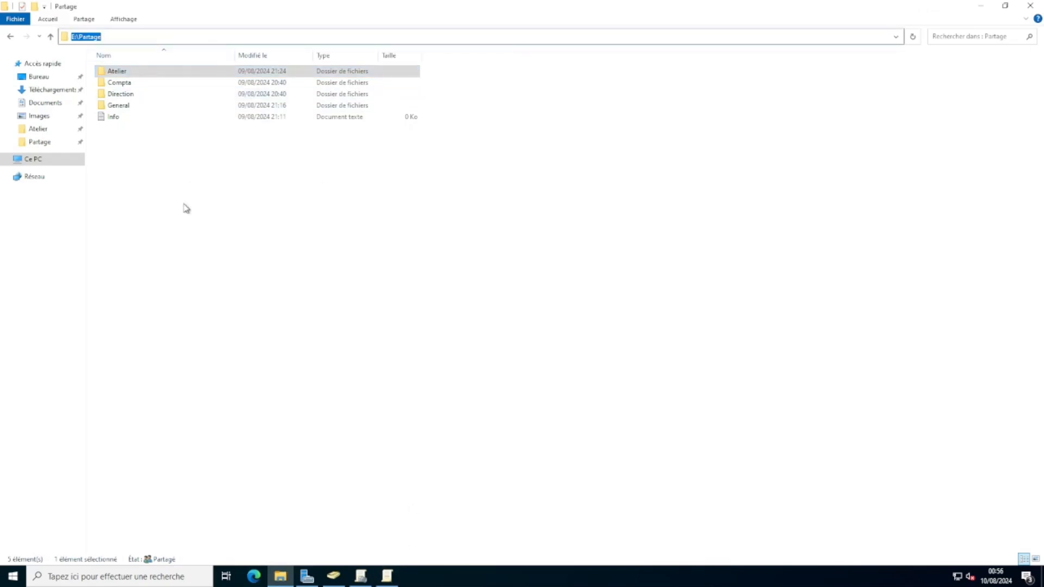
{"action": "left_click", "coordinate": [381, 581]}
{"action": "left_click", "coordinate": [334, 576]}
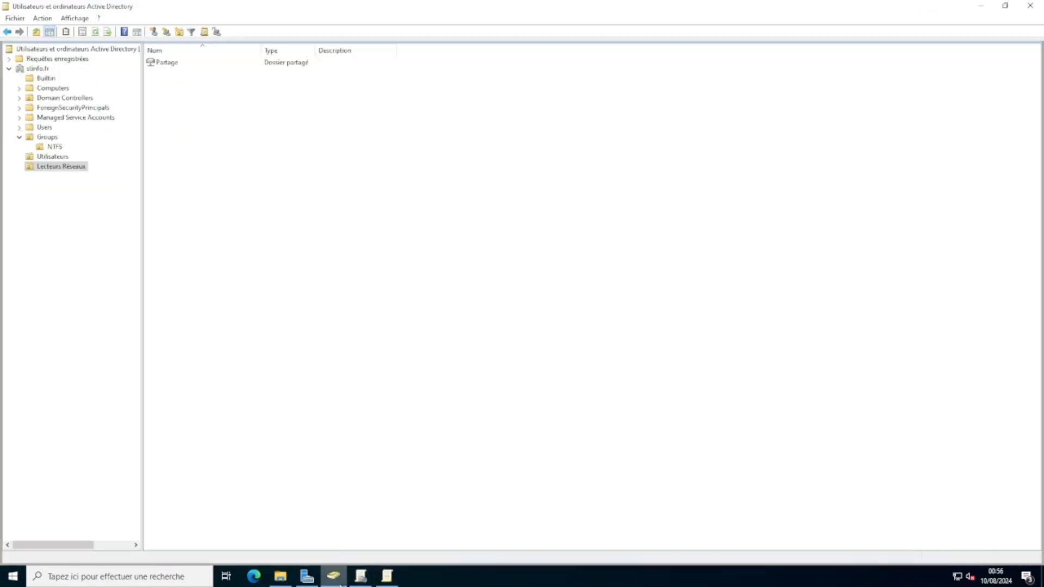
{"action": "right_click", "coordinate": [225, 141]}
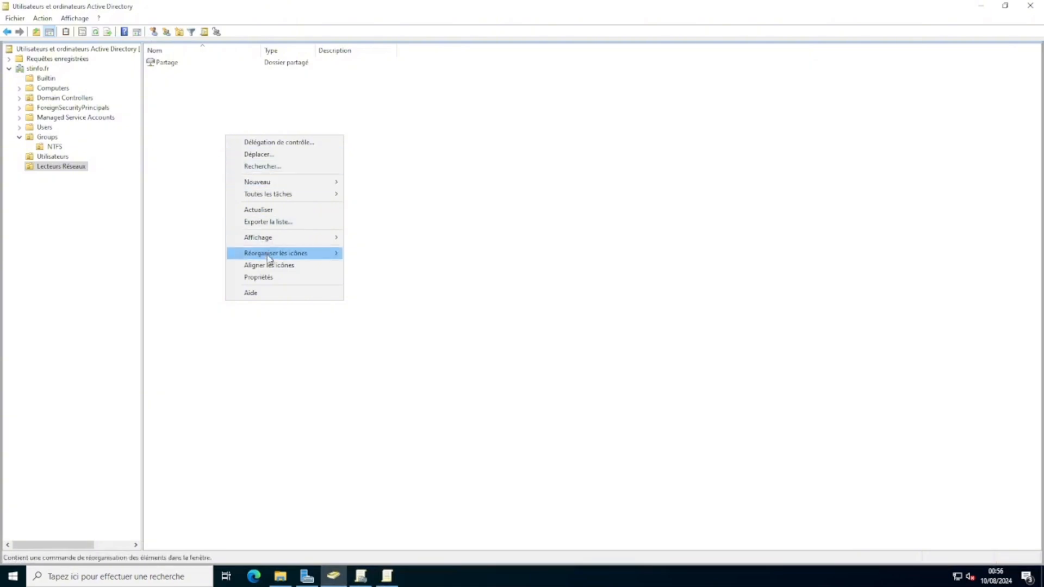
{"action": "mouse_move", "coordinate": [278, 183]}
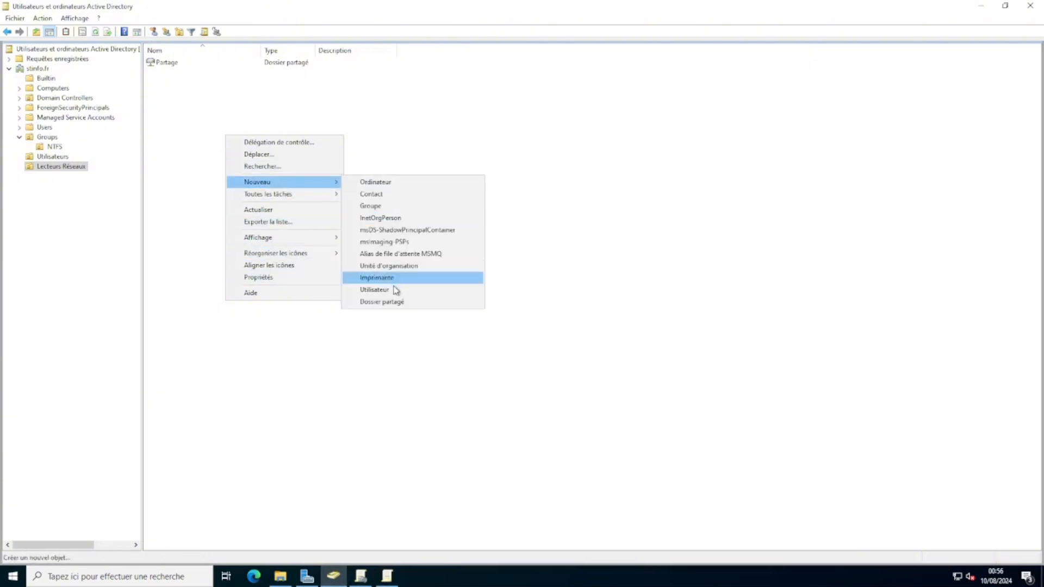
{"action": "left_click", "coordinate": [387, 302]}
{"action": "left_click", "coordinate": [127, 109]}
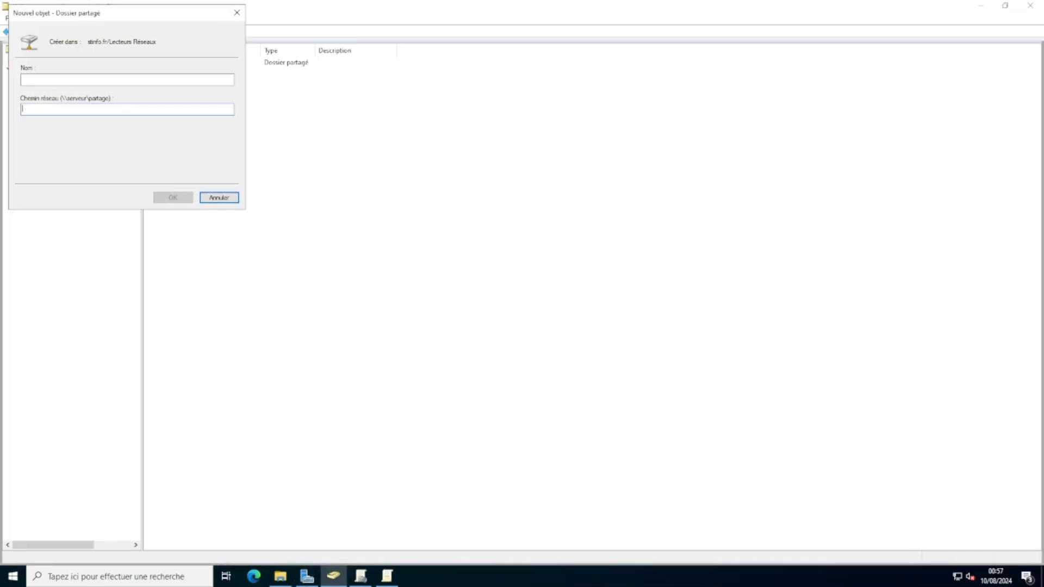
{"action": "key", "text": "Caps_Lock"}
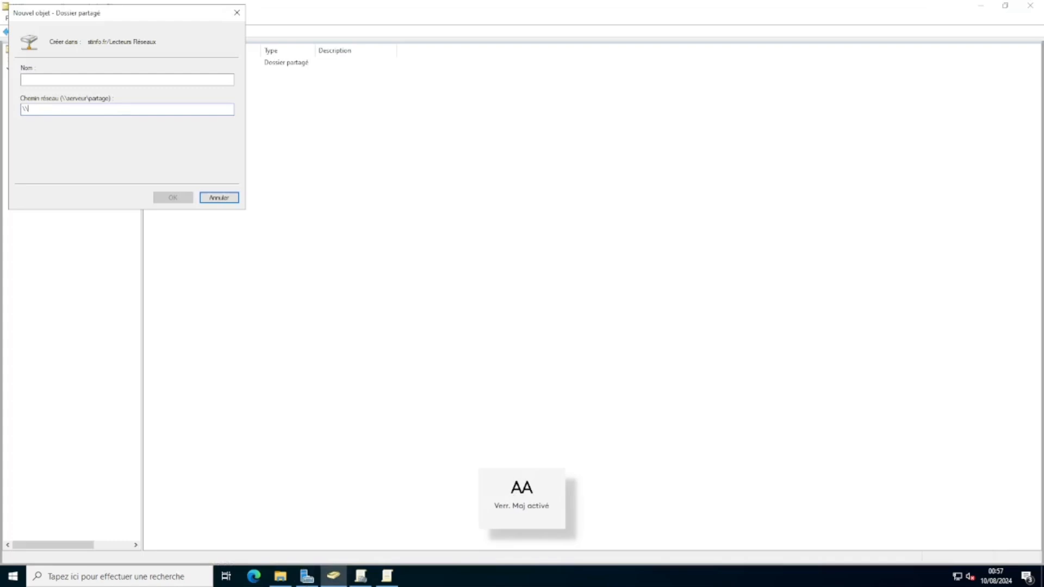
{"action": "type", "text": "TINFO\\"}
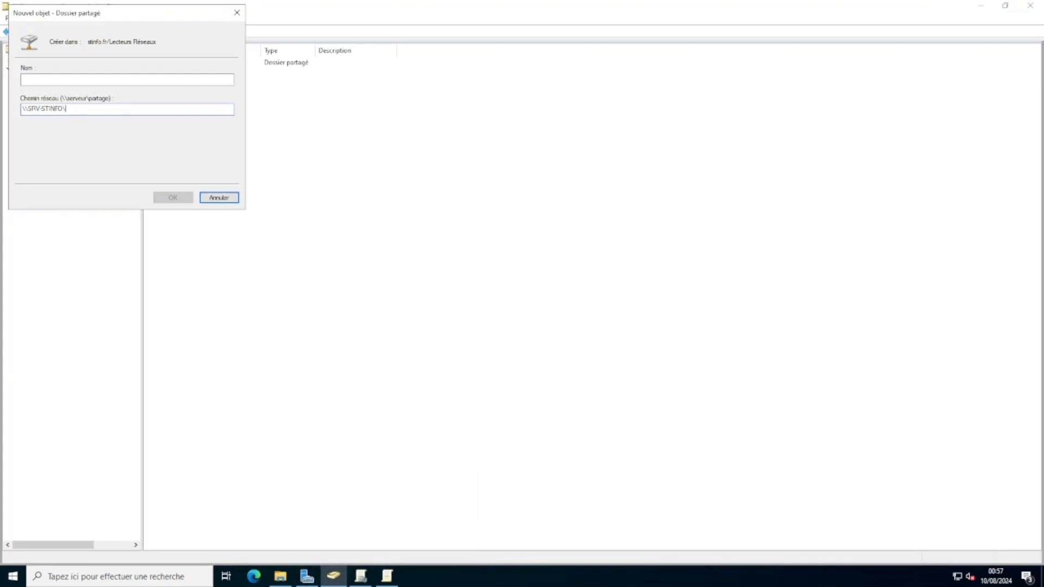
{"action": "type", "text": "A"}
{"action": "key", "text": "Caps_Lock"}
{"action": "type", "text": "elier"}
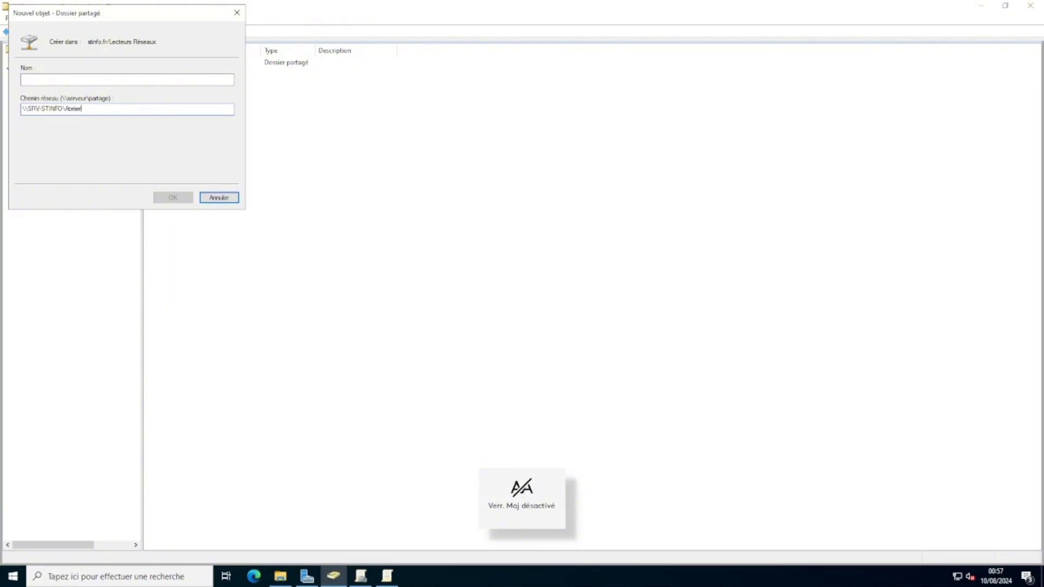
Step: Name the new shared folder object Atelier and create it
{"action": "left_click", "coordinate": [129, 80]}
{"action": "type", "text": "A"}
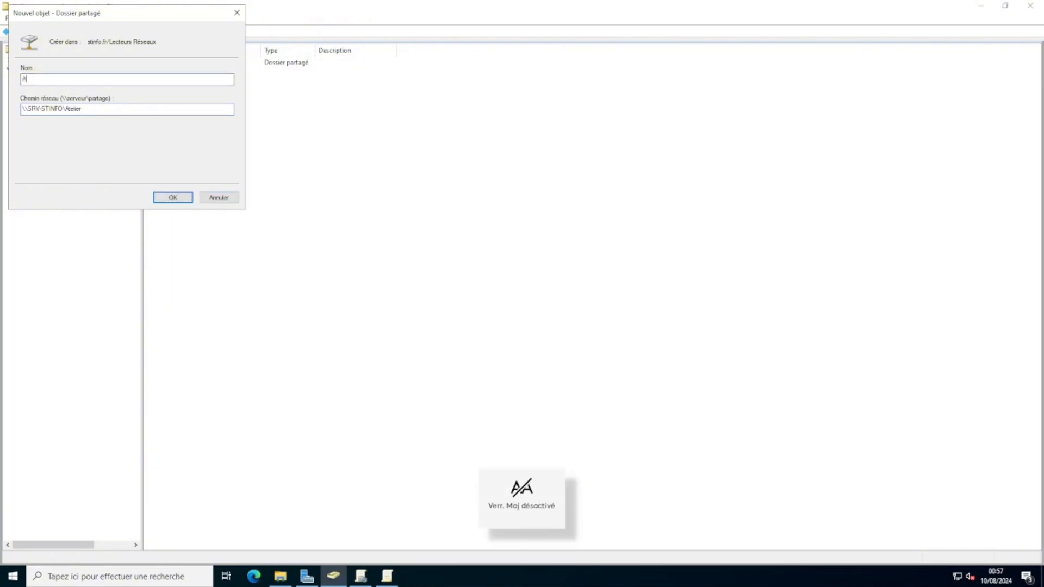
{"action": "type", "text": "telier"}
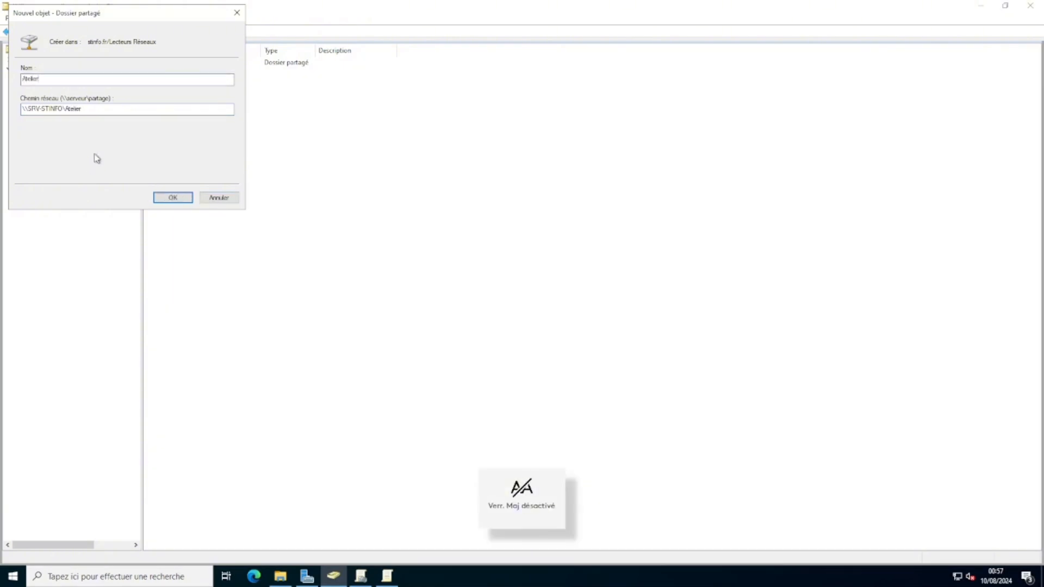
{"action": "left_click", "coordinate": [179, 200]}
{"action": "left_click", "coordinate": [195, 70]}
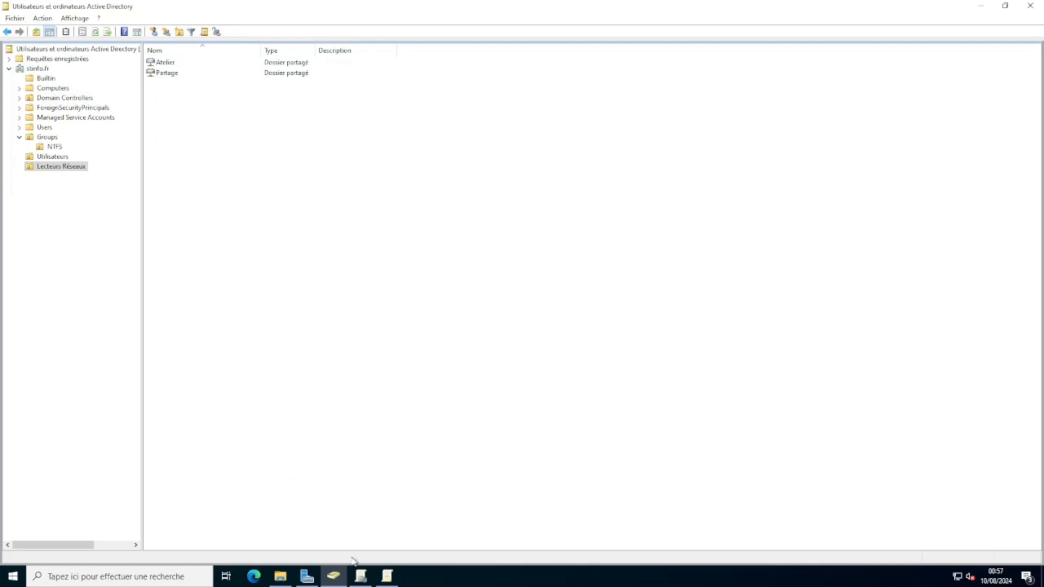
Step: Switch to the group policy editor and start a new mapped drive located at \\SRV-STINFO\Atelier with Reconnecter enabled
{"action": "left_click", "coordinate": [388, 575]}
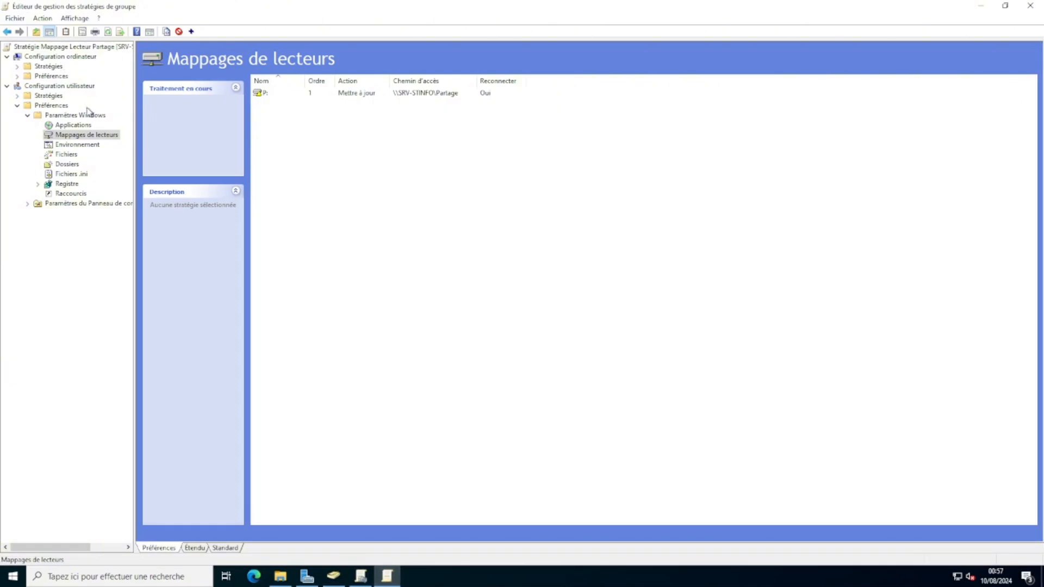
{"action": "right_click", "coordinate": [304, 143]}
{"action": "mouse_move", "coordinate": [345, 152]}
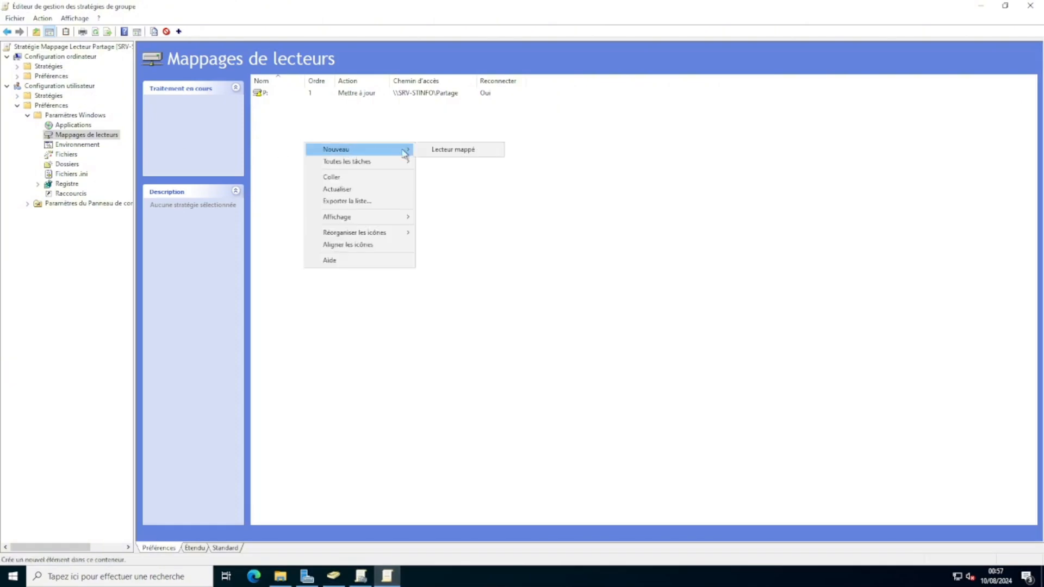
{"action": "left_click", "coordinate": [439, 150]}
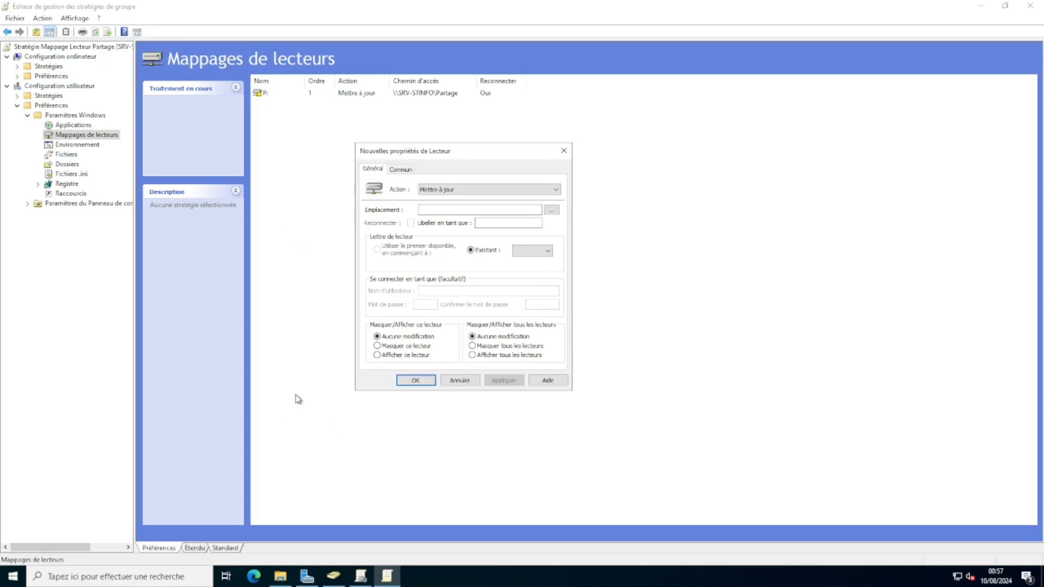
{"action": "left_click", "coordinate": [552, 210]}
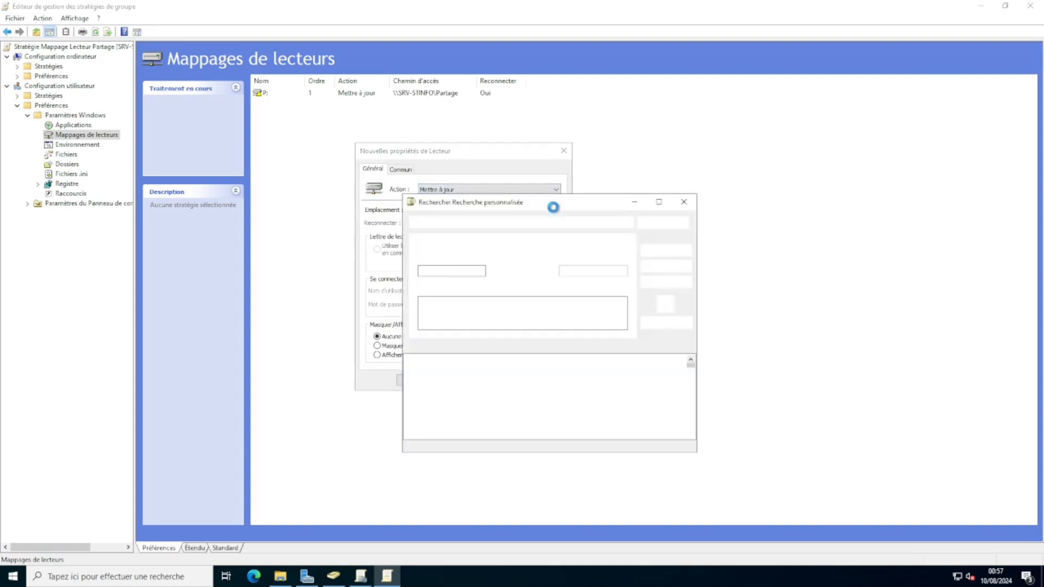
{"action": "left_click", "coordinate": [446, 374]}
{"action": "left_click", "coordinate": [652, 325]}
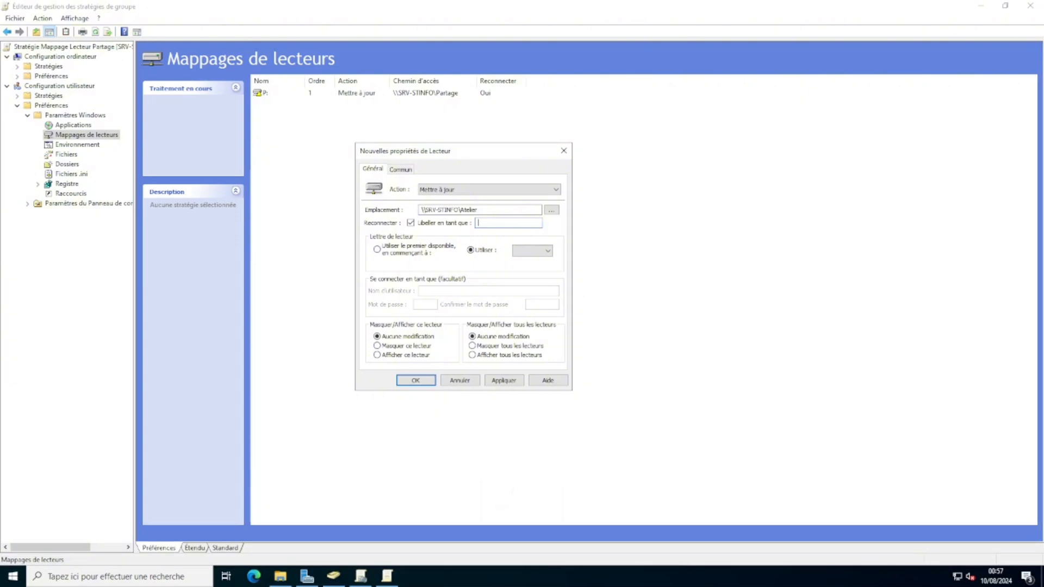
Step: Label the new mapped drive ATELIER and assign it drive letter Z
{"action": "key", "text": "Caps_Lock"}
{"action": "type", "text": "AT"}
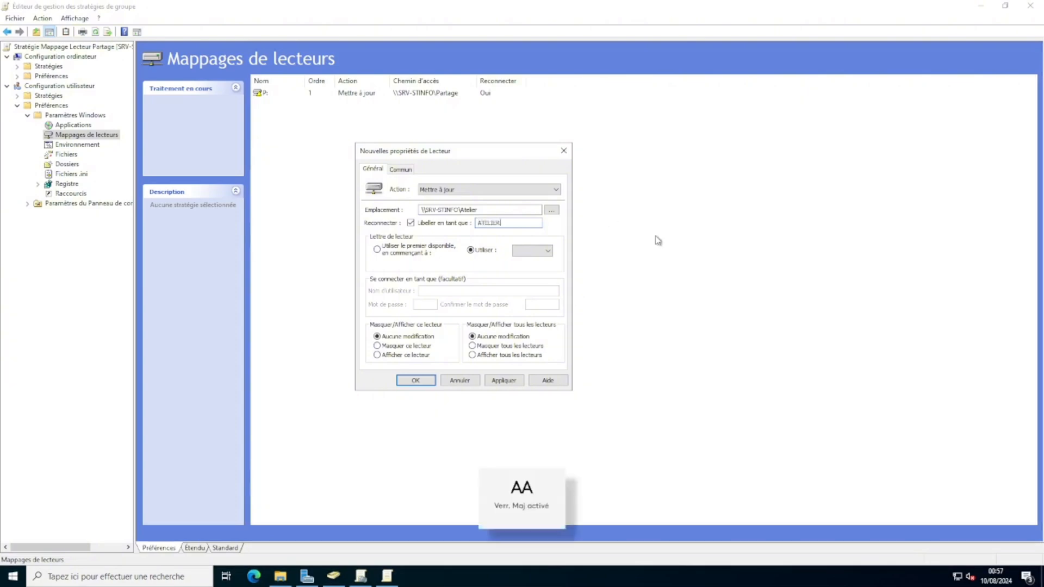
{"action": "type", "text": "ELIER"}
{"action": "left_click", "coordinate": [547, 251]}
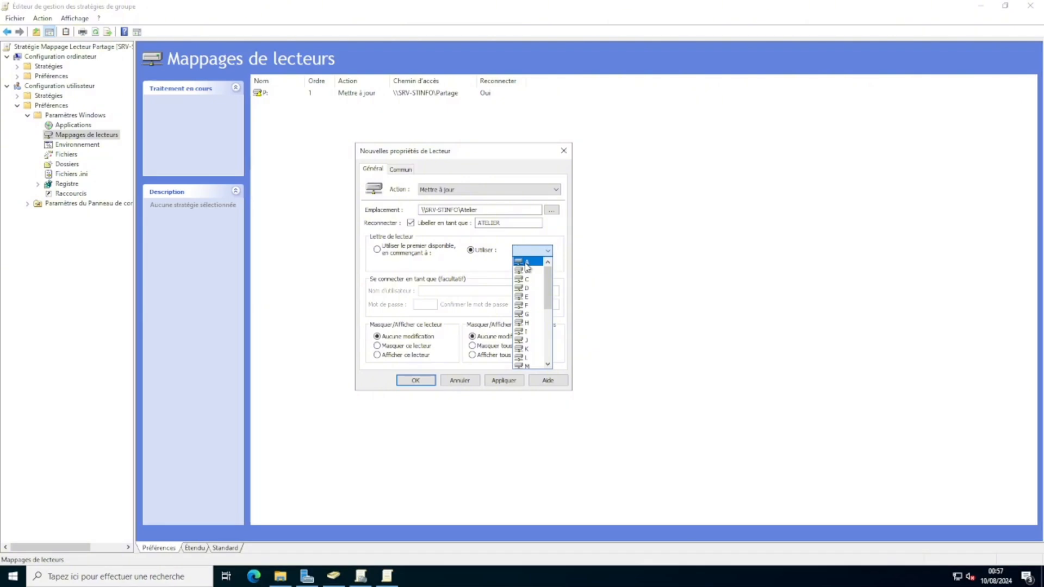
{"action": "scroll", "coordinate": [525, 288], "scroll_direction": "down", "scroll_amount": 4}
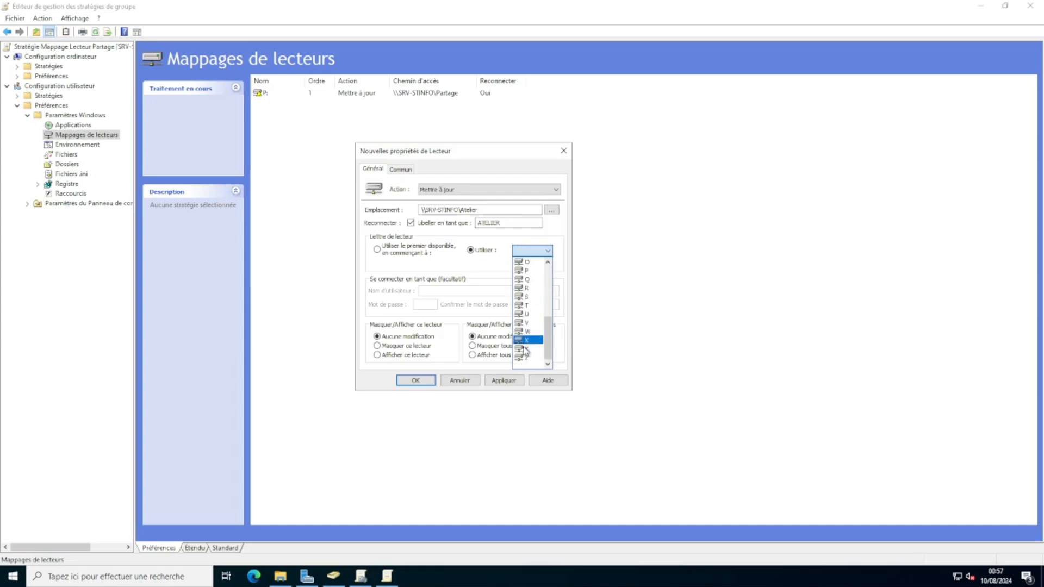
{"action": "left_click", "coordinate": [522, 348]}
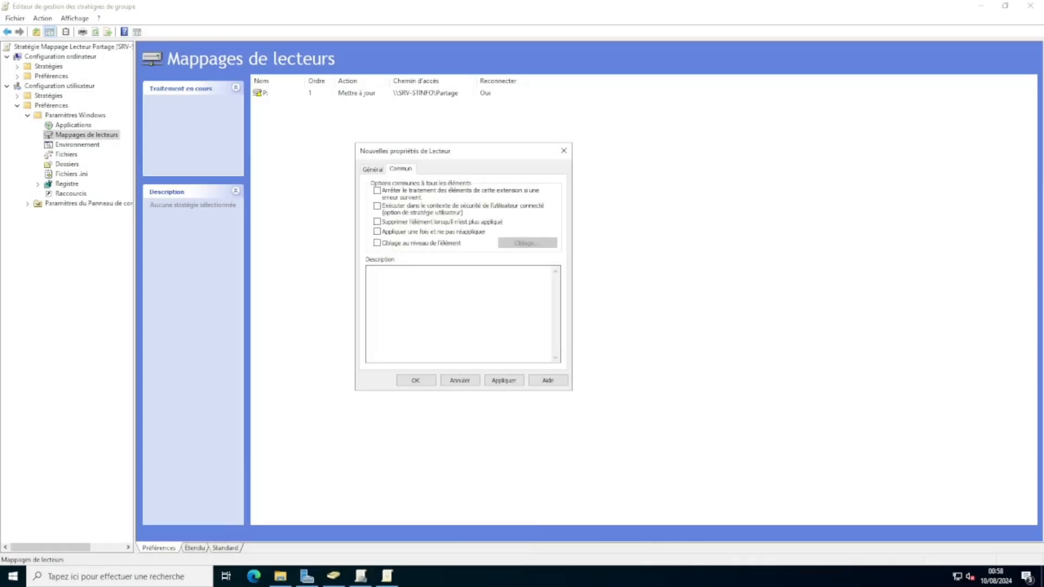
Step: Enable item-level targeting for the Atelier drive and target users in the security group STINFO\NTFS-Atelier RW
{"action": "left_click", "coordinate": [377, 243]}
{"action": "left_click", "coordinate": [510, 245]}
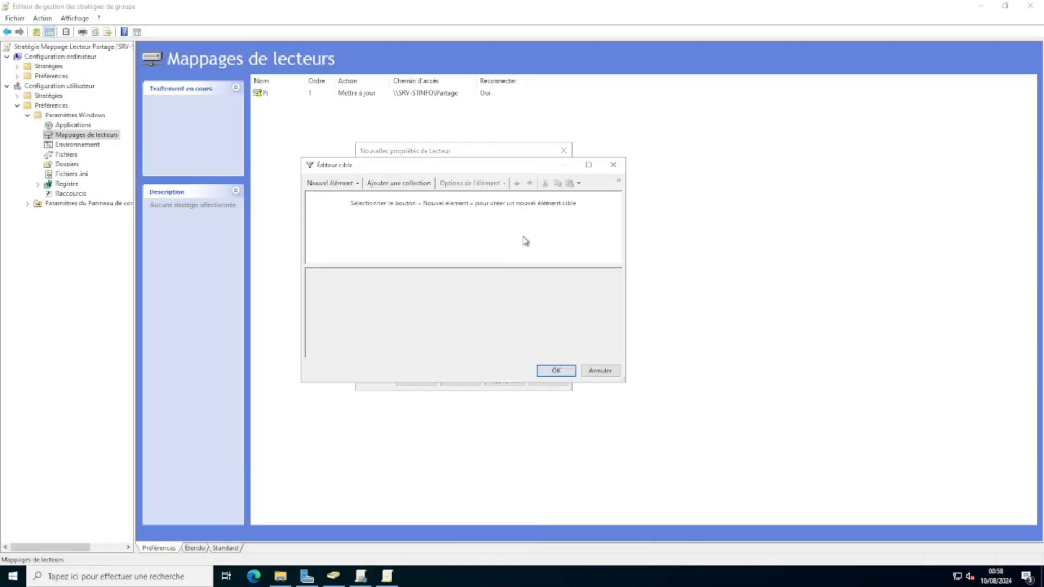
{"action": "left_click", "coordinate": [343, 185]}
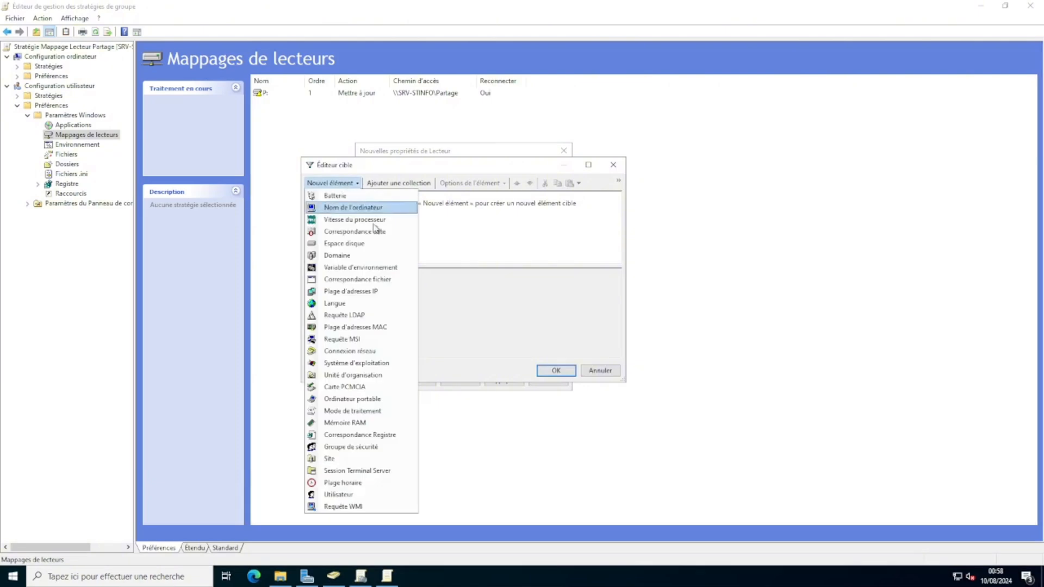
{"action": "left_click", "coordinate": [379, 447]}
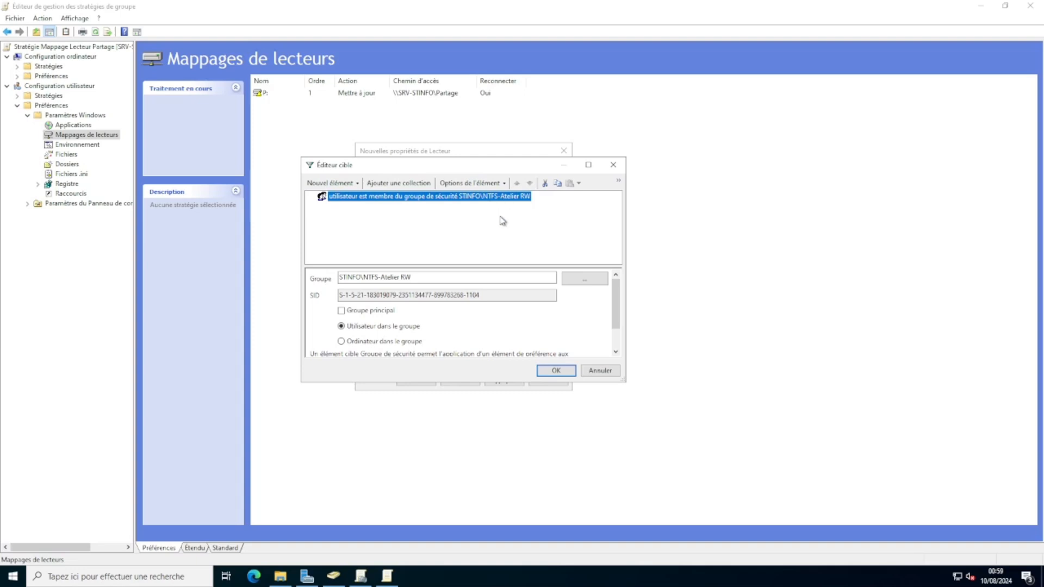
Step: Add a second security group condition to the targeting and combine it with the first using Ou
{"action": "left_click", "coordinate": [330, 183]}
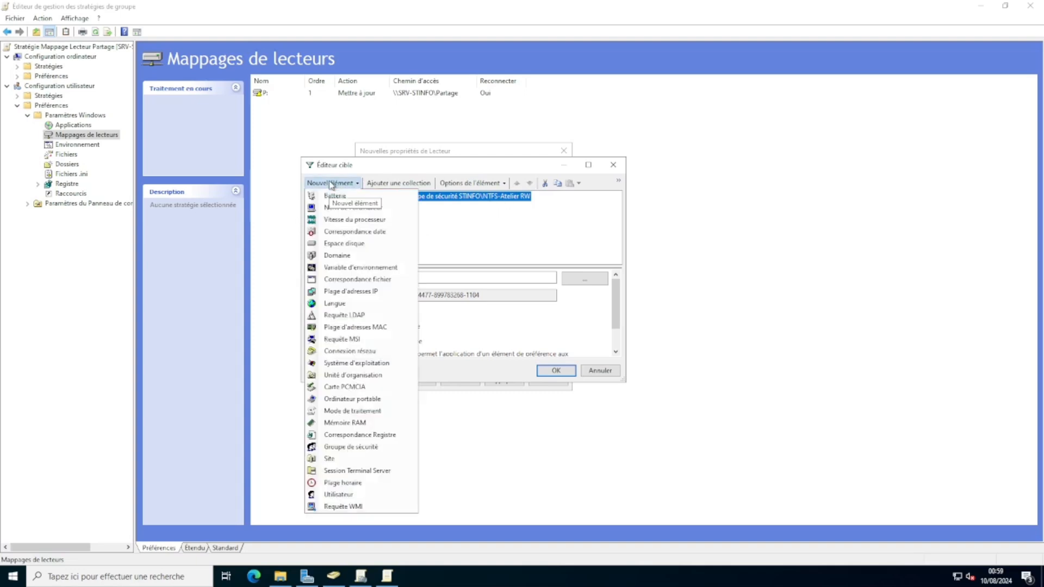
{"action": "left_click", "coordinate": [350, 446]}
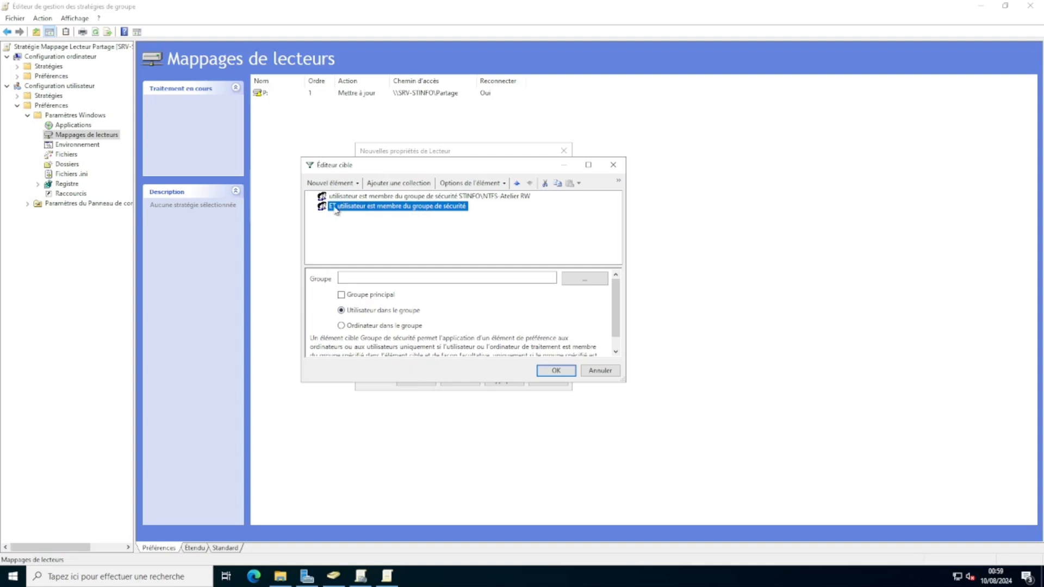
{"action": "left_click", "coordinate": [469, 183]}
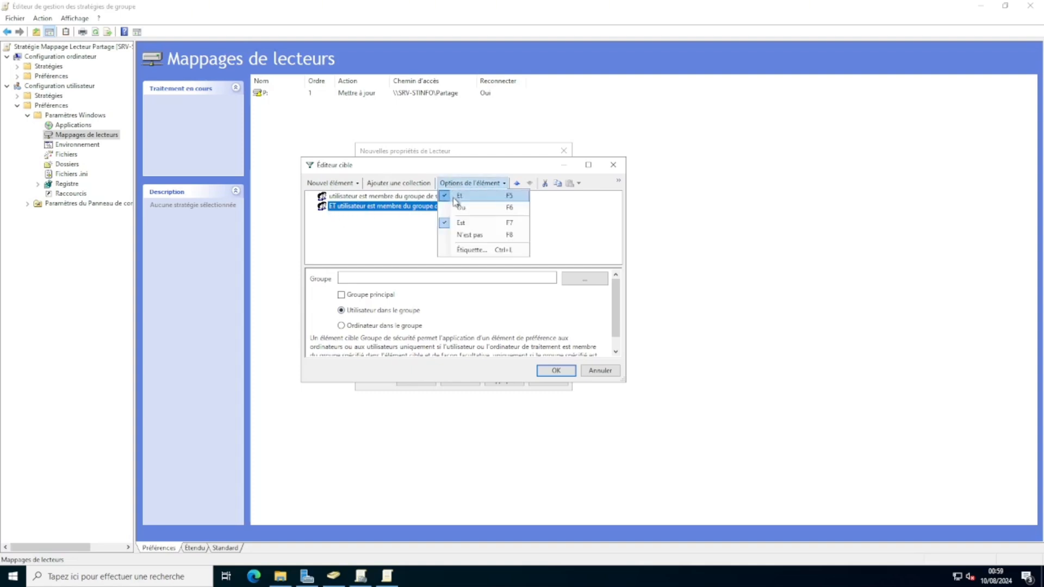
{"action": "left_click", "coordinate": [456, 209]}
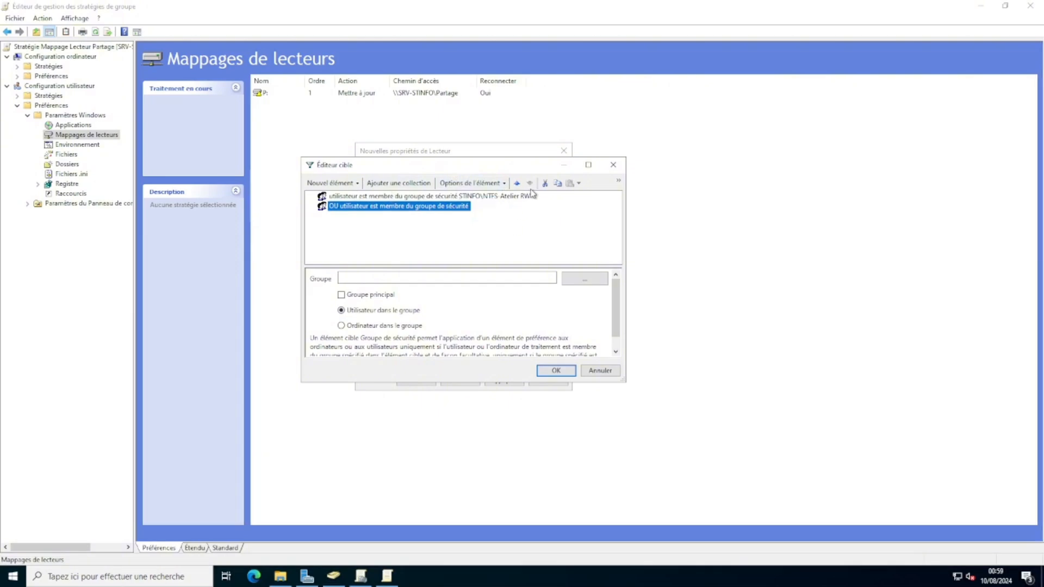
Step: Look up the NTFS groups, assign NTFS-Atelier RO to the second condition, and save the Atelier drive mapping
{"action": "left_click", "coordinate": [572, 281]}
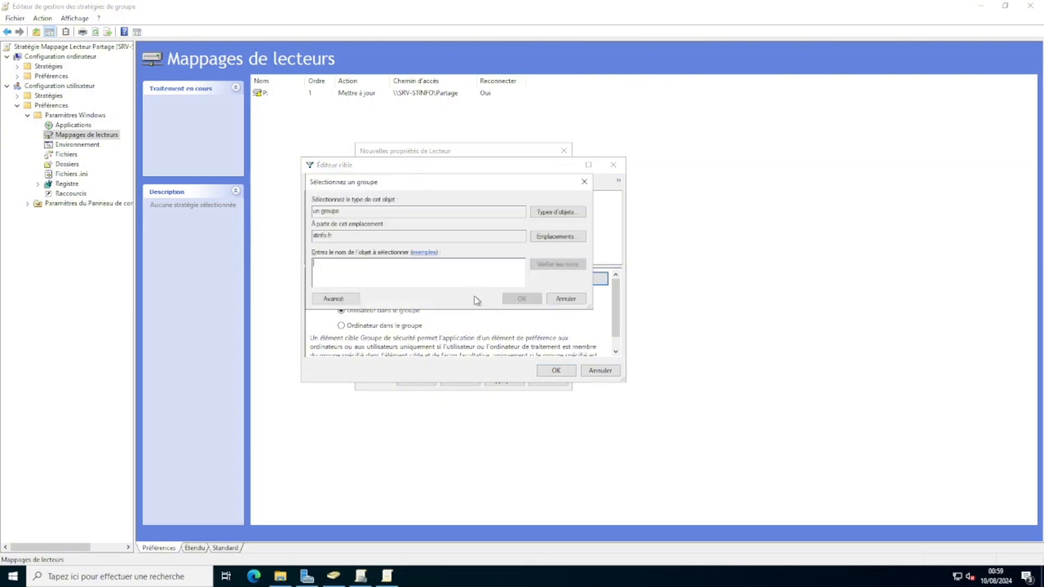
{"action": "type", "text": "N"}
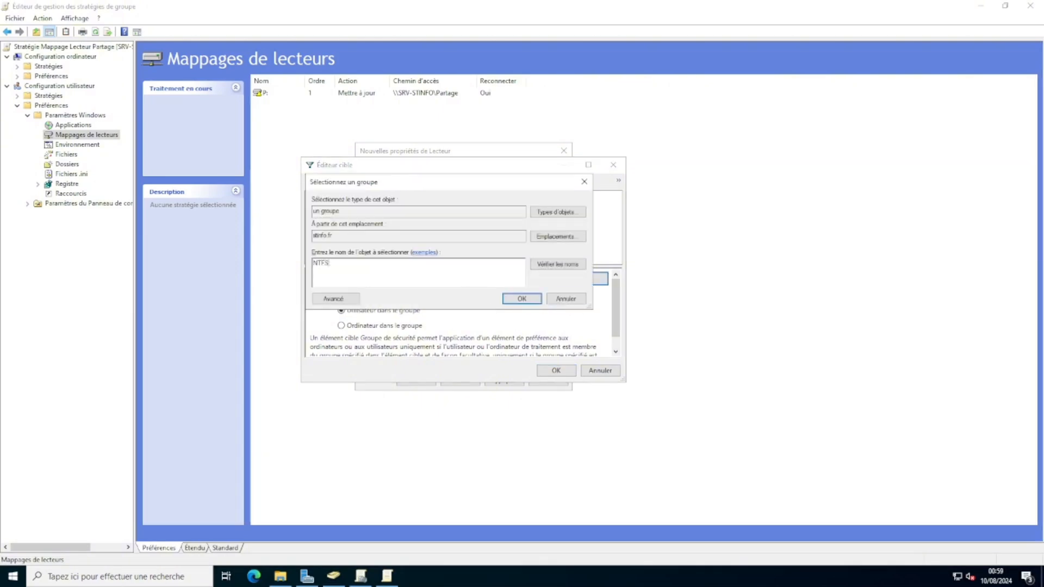
{"action": "type", "text": "TFS"}
{"action": "left_click", "coordinate": [567, 264]}
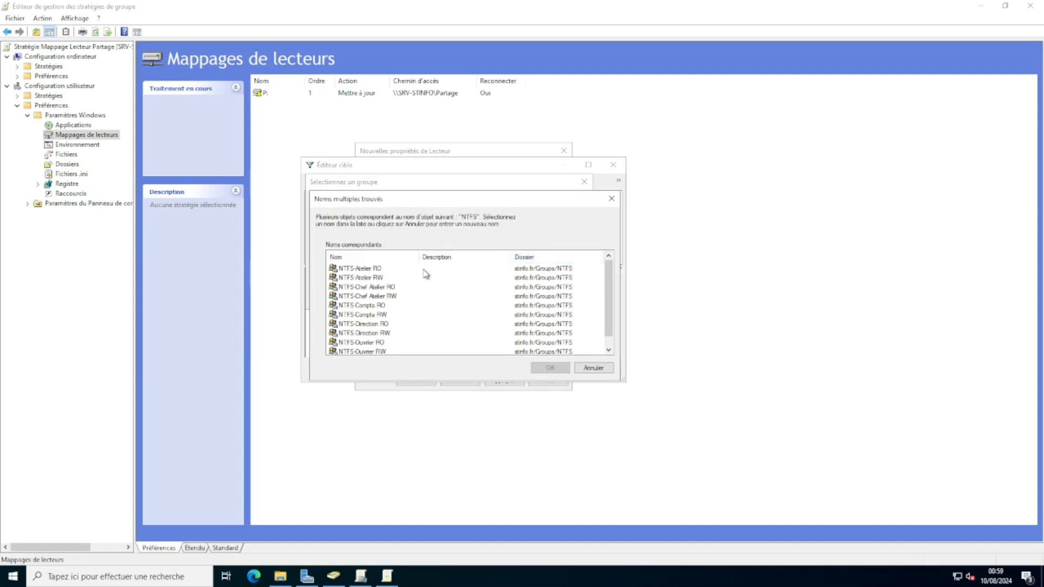
{"action": "left_click", "coordinate": [405, 269]}
{"action": "left_click", "coordinate": [548, 368]}
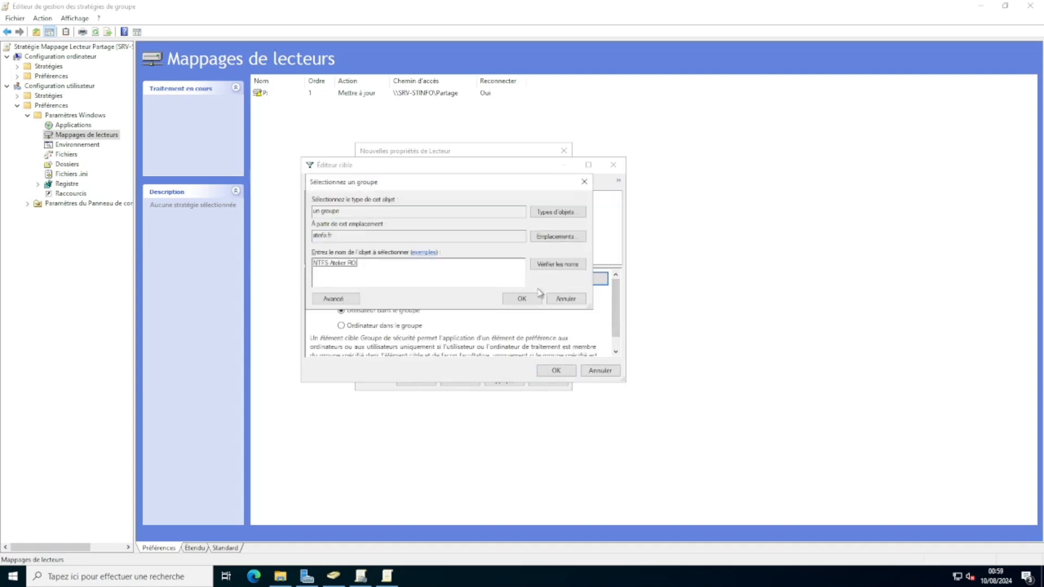
{"action": "left_click", "coordinate": [521, 298]}
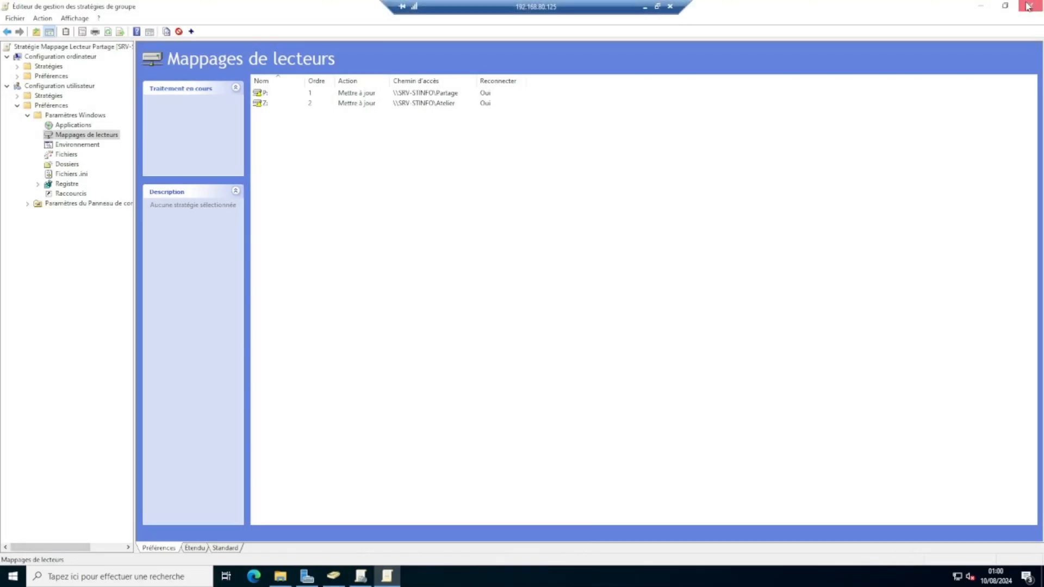
Step: Close the policy editor, switch to Group Policy Management, and delete the Mappage Lecteur Partage link from the stinfo.fr domain
{"action": "left_click", "coordinate": [1028, 6]}
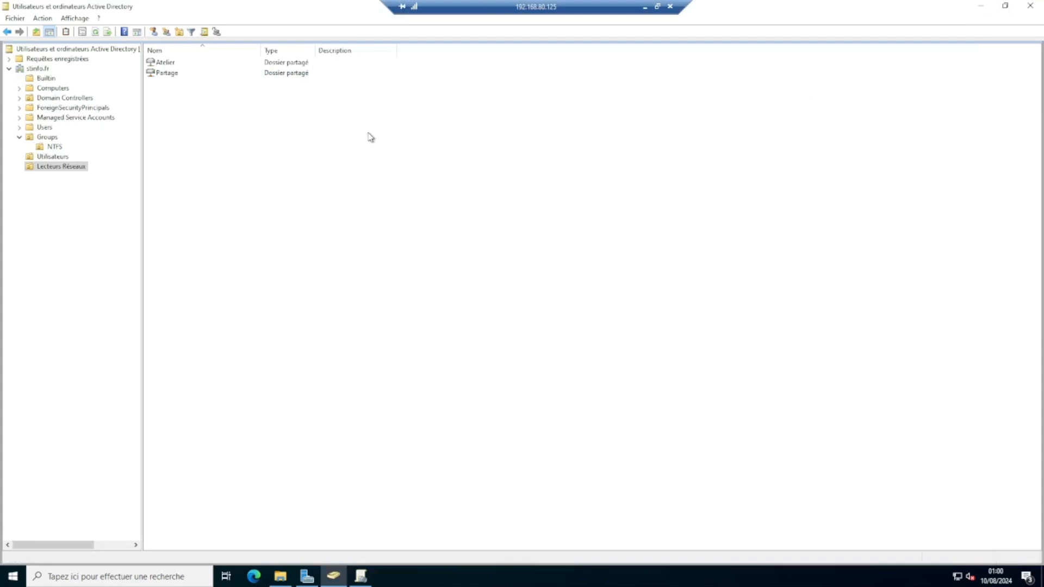
{"action": "left_click", "coordinate": [360, 576]}
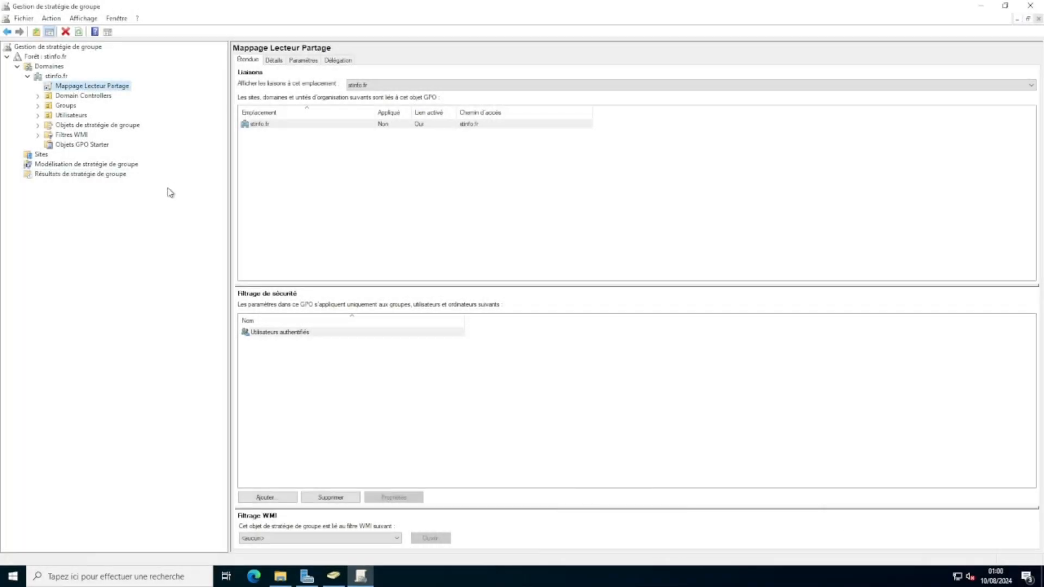
{"action": "right_click", "coordinate": [125, 88]}
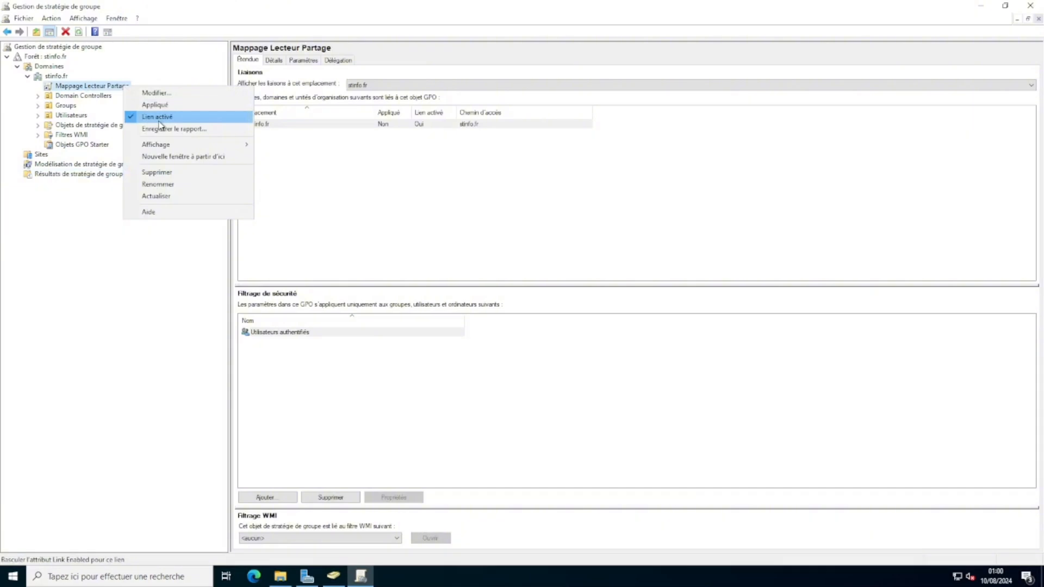
{"action": "left_click", "coordinate": [155, 172]}
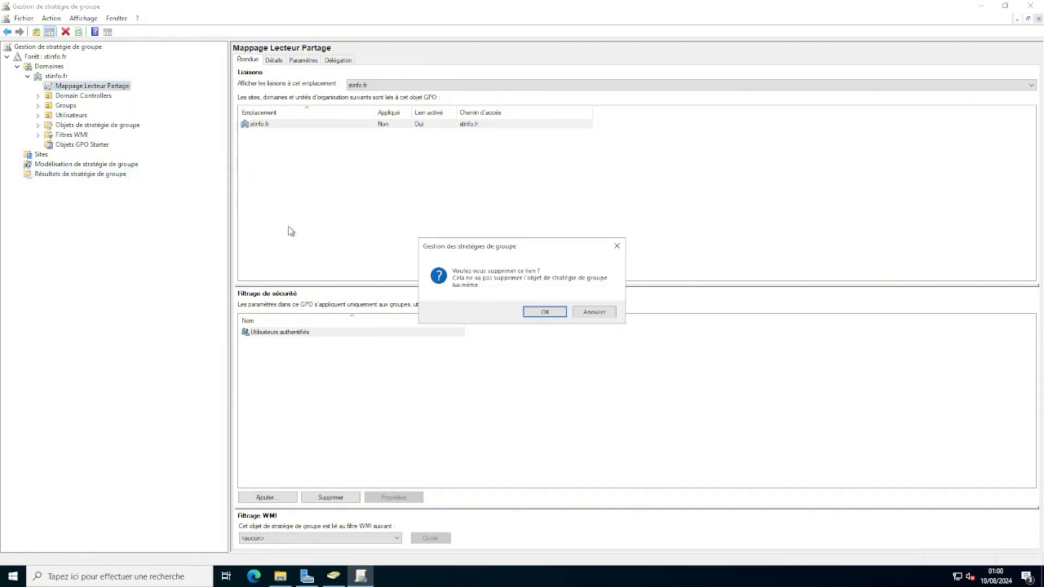
{"action": "left_click", "coordinate": [535, 314]}
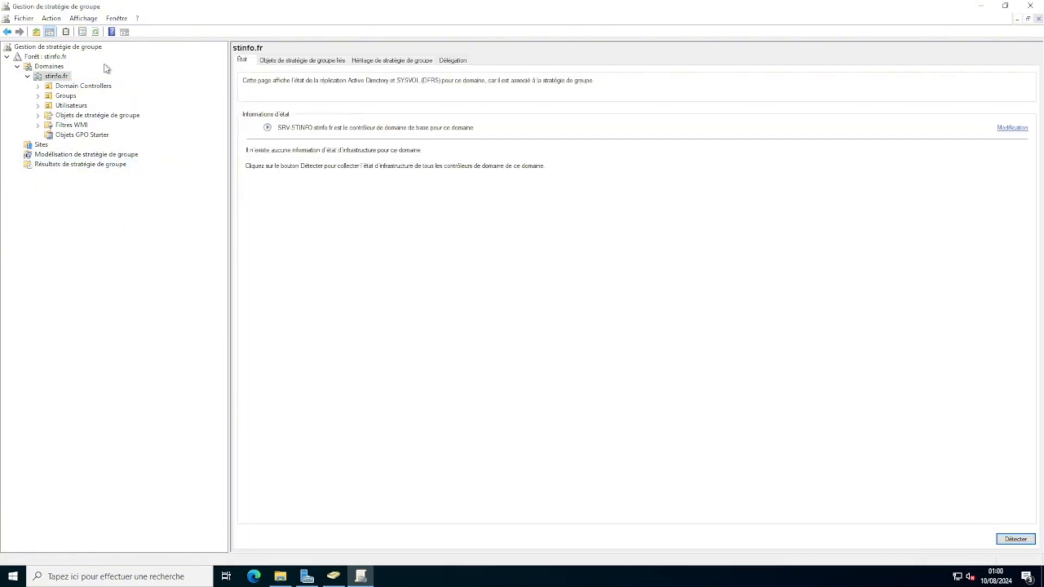
Step: Link the existing Mappage Lecteur Partage policy object to the stinfo.fr domain again and collapse the policy objects container
{"action": "left_click", "coordinate": [37, 115]}
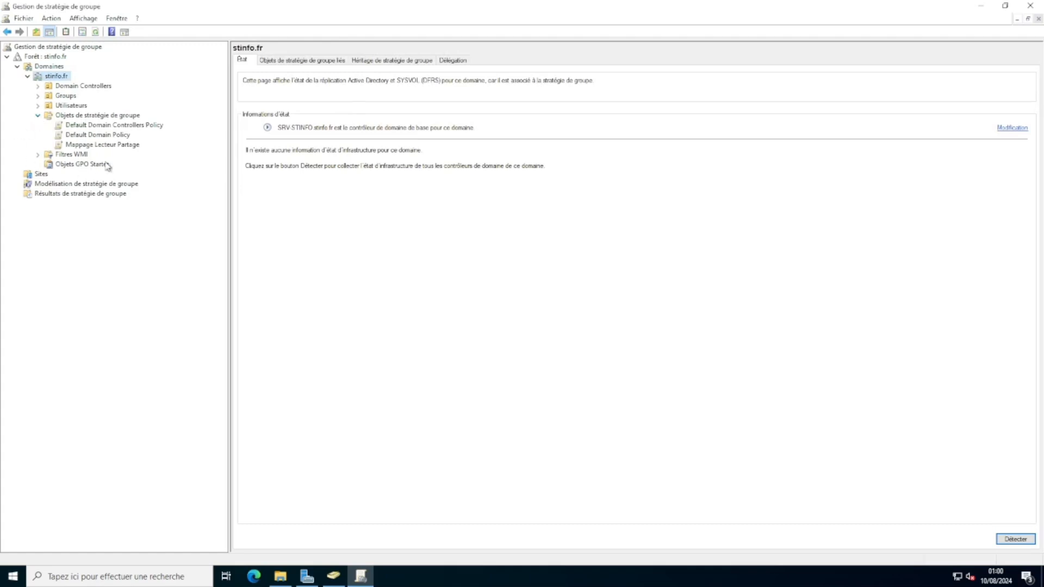
{"action": "left_click", "coordinate": [75, 145]}
{"action": "right_click", "coordinate": [94, 147]}
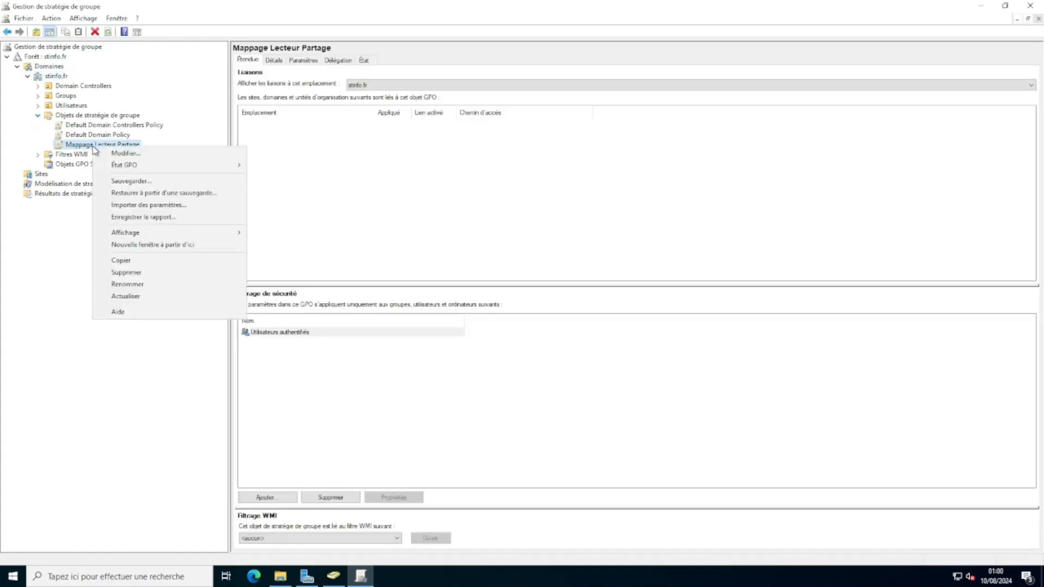
{"action": "key", "text": "Escape"}
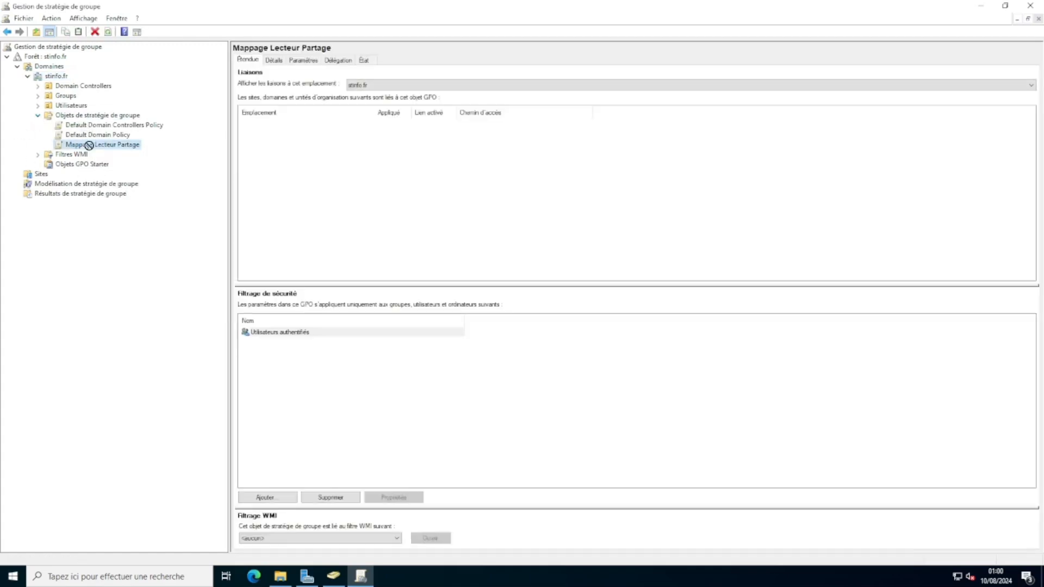
{"action": "left_click_drag", "start_coordinate": [61, 79], "coordinate": [61, 78]}
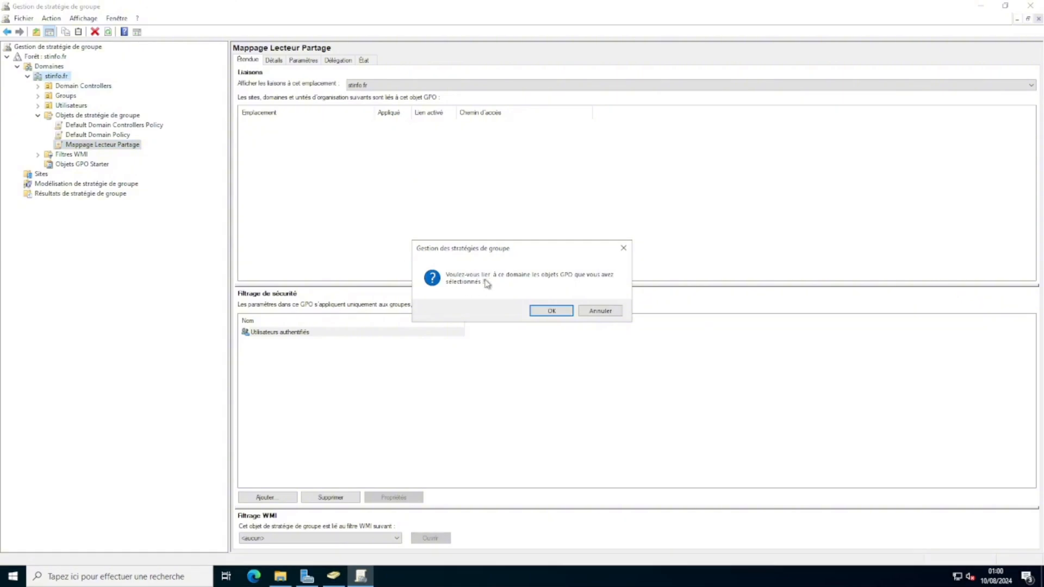
{"action": "left_click", "coordinate": [566, 310]}
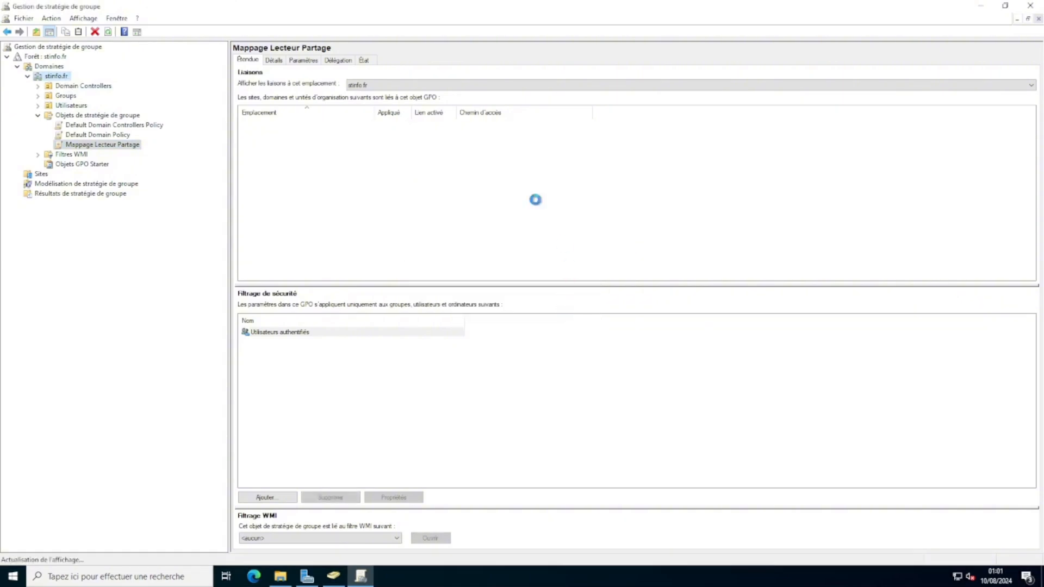
{"action": "left_click", "coordinate": [38, 125]}
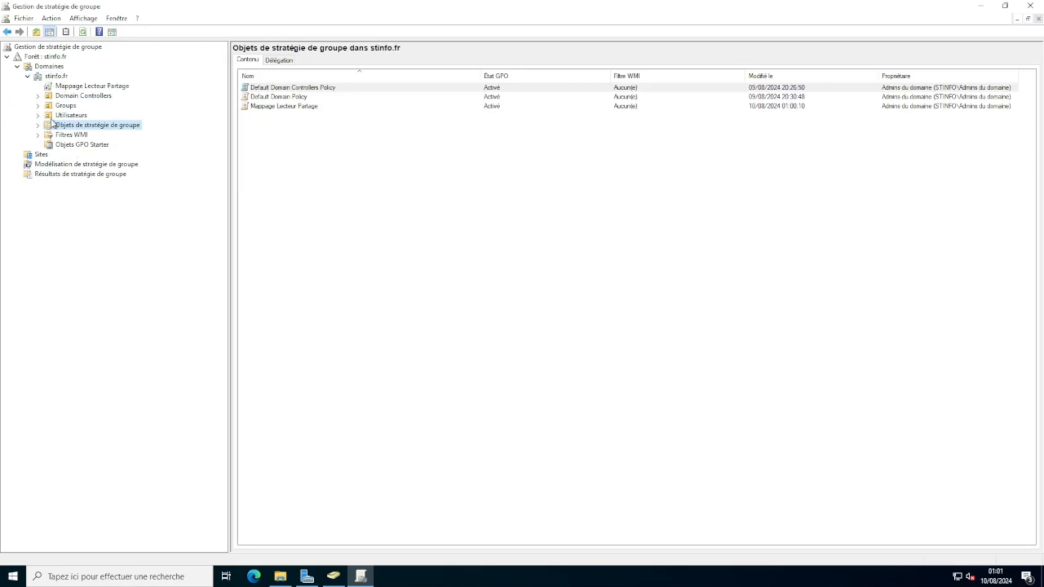
Step: Examine the link and its options for the Mappage Lecteur Partage policy under the stinfo.fr domain
{"action": "left_click", "coordinate": [94, 88]}
{"action": "right_click", "coordinate": [90, 89]}
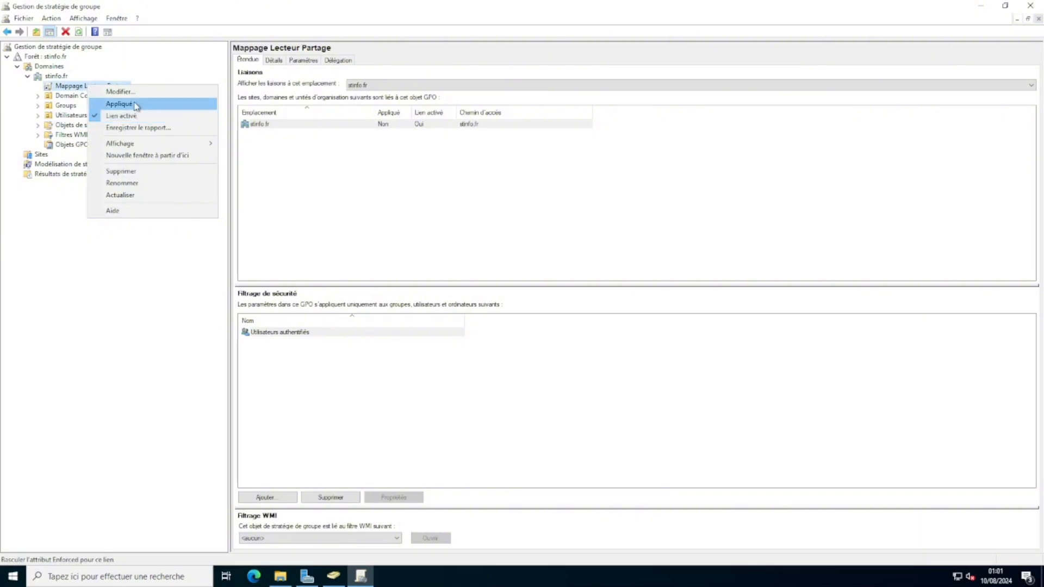
{"action": "left_click", "coordinate": [159, 73]}
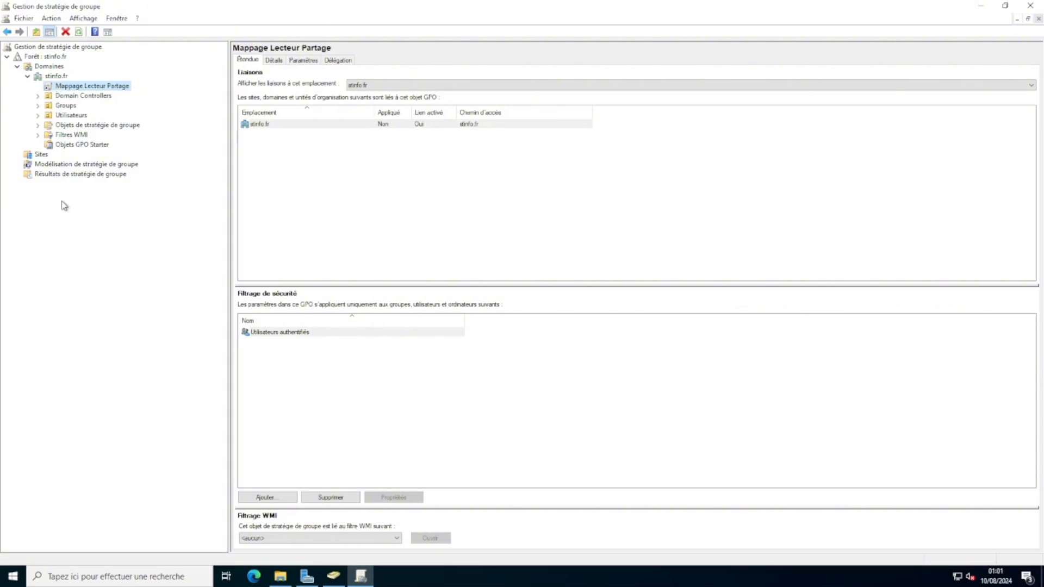
{"action": "left_click", "coordinate": [38, 115]}
{"action": "right_click", "coordinate": [90, 87]}
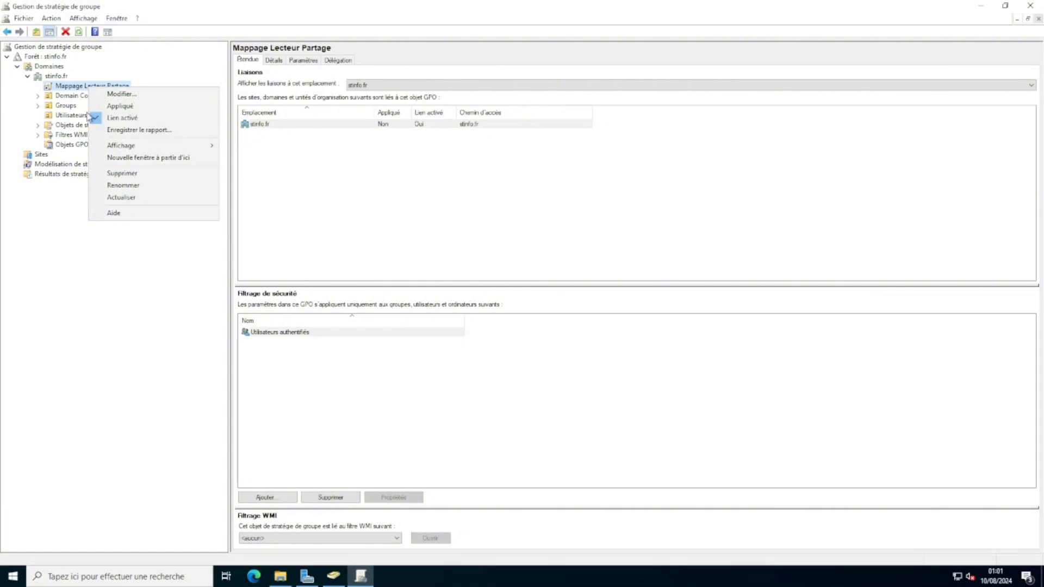
{"action": "left_click", "coordinate": [55, 216]}
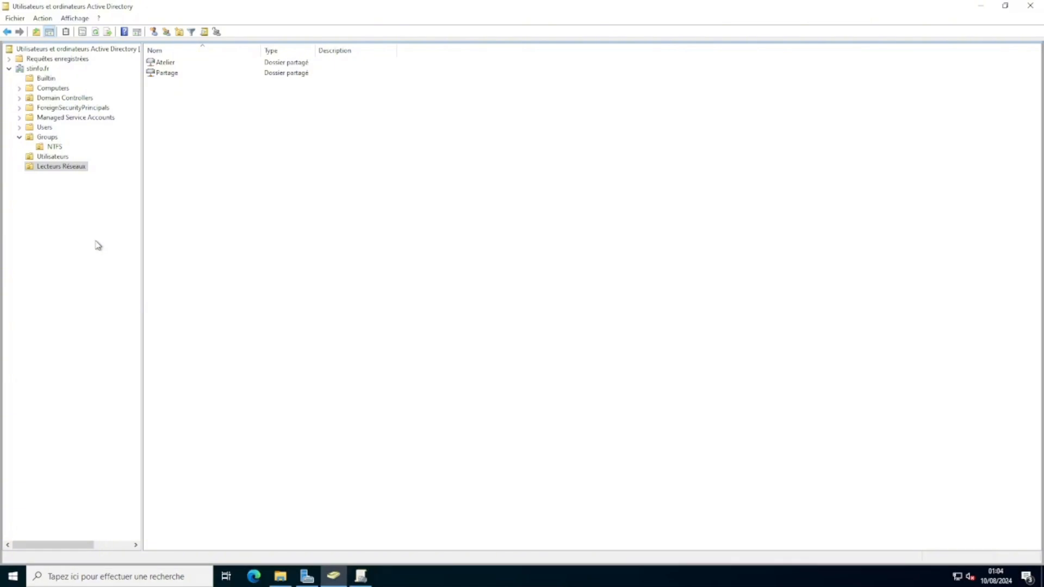
Step: In Active Directory Users and Computers, view the properties of the NTFS-Atelier RO group and close them
{"action": "left_click", "coordinate": [55, 147]}
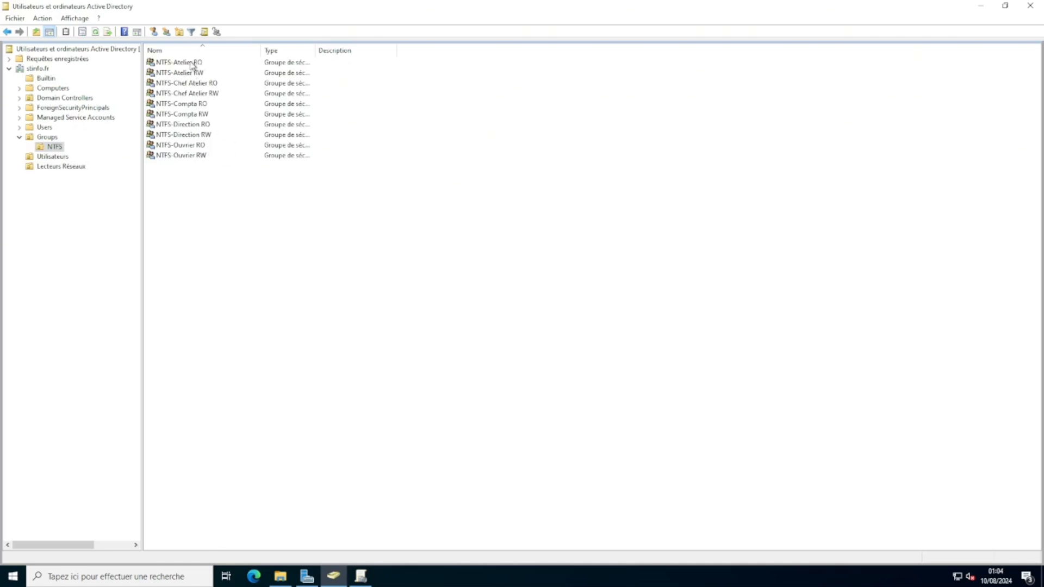
{"action": "left_click", "coordinate": [193, 65]}
{"action": "right_click", "coordinate": [191, 64]}
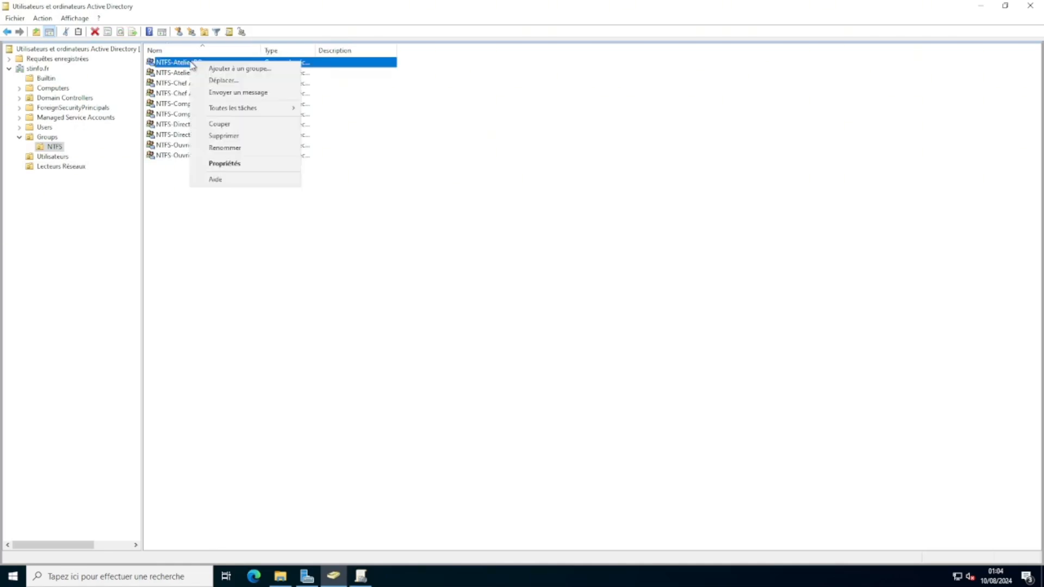
{"action": "left_click", "coordinate": [285, 163]}
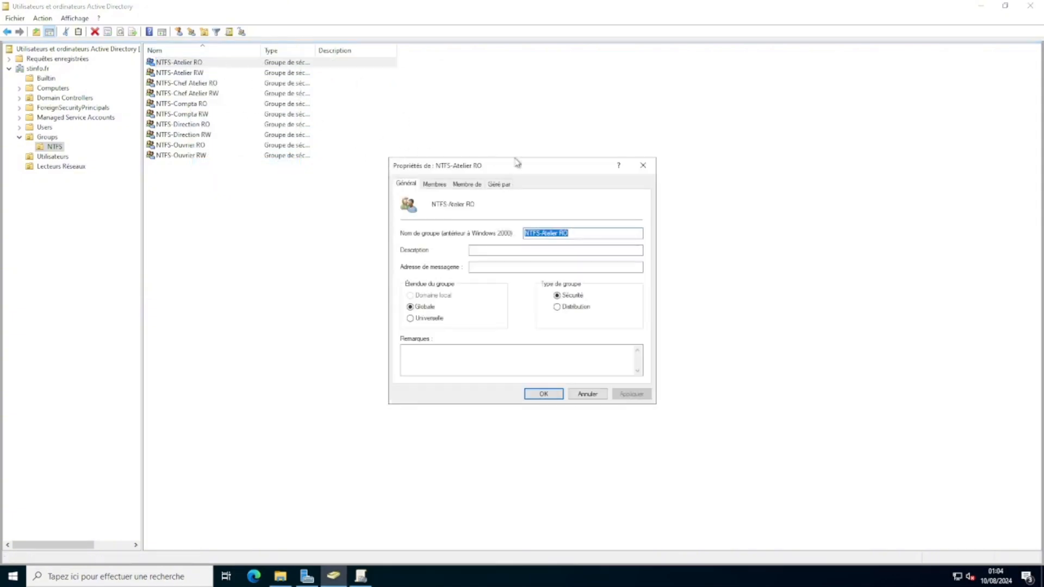
{"action": "left_click", "coordinate": [642, 165]}
Step: Add the test user as a member of the NTFS-Atelier RW group and save the group's properties
{"action": "right_click", "coordinate": [220, 73]}
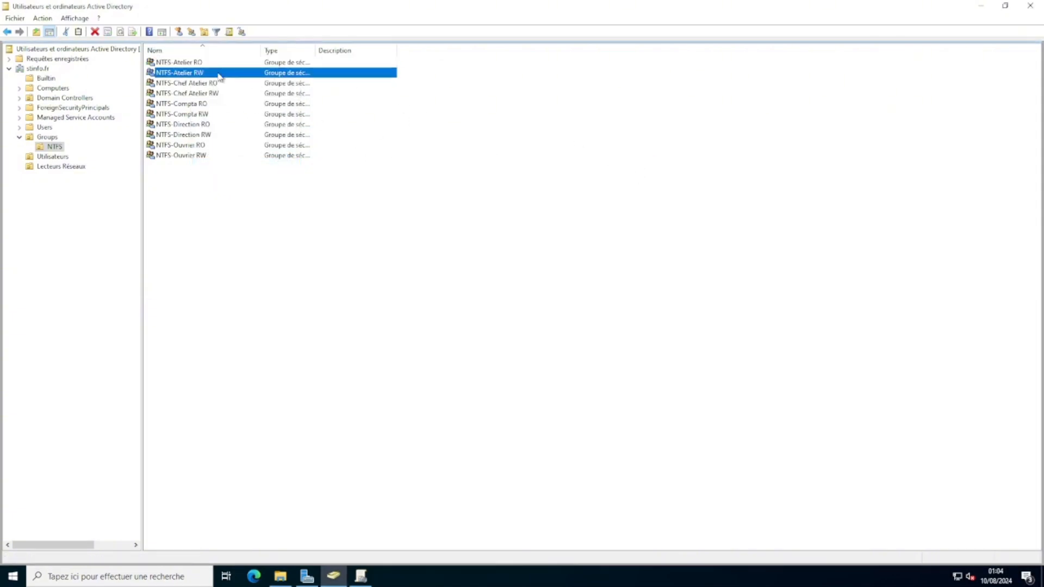
{"action": "left_click", "coordinate": [253, 175]}
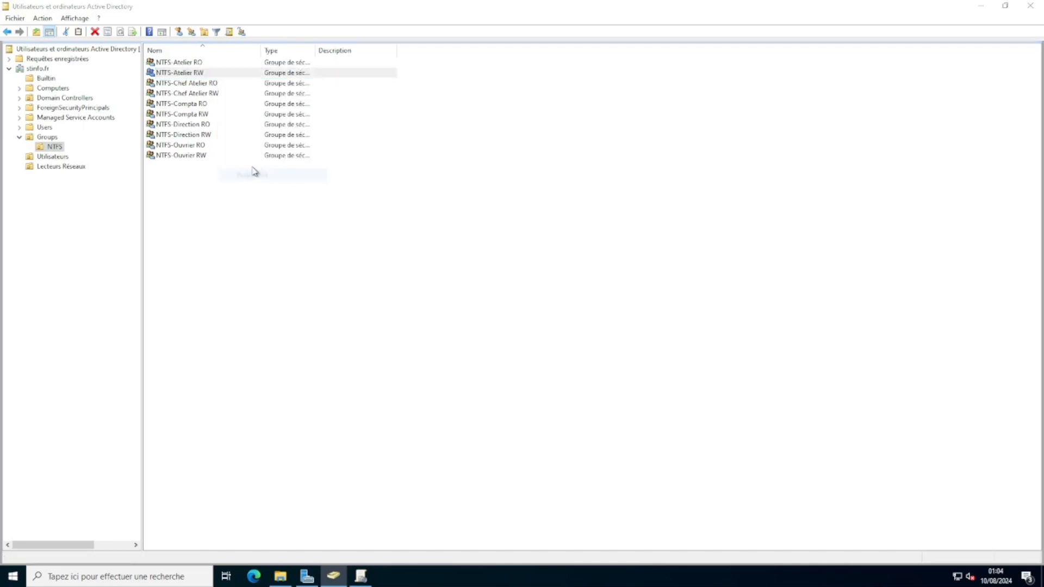
{"action": "left_click", "coordinate": [442, 185]}
{"action": "left_click", "coordinate": [437, 361]}
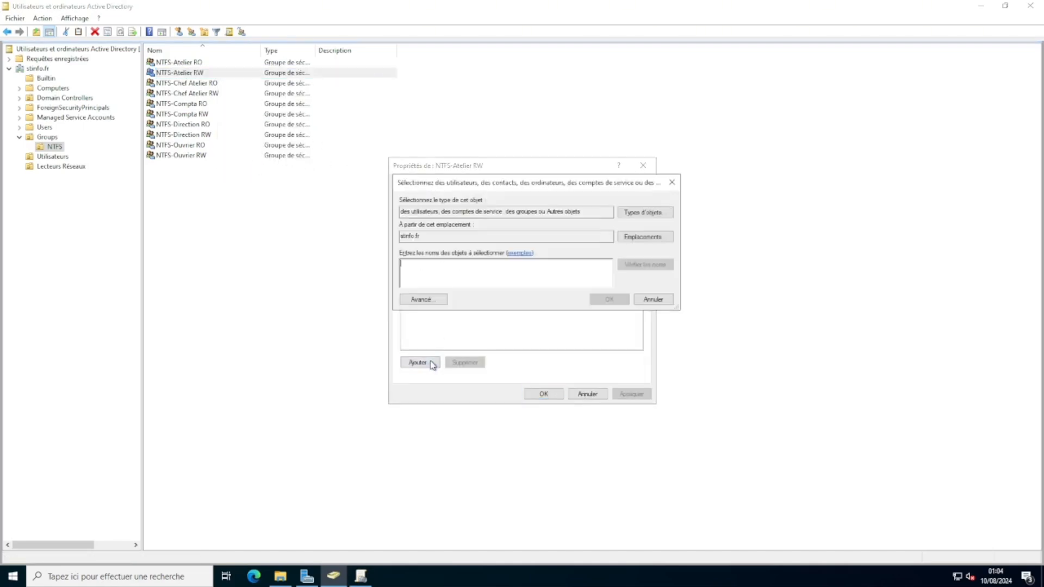
{"action": "key", "text": "Caps_Lock"}
{"action": "type", "text": "NTT"}
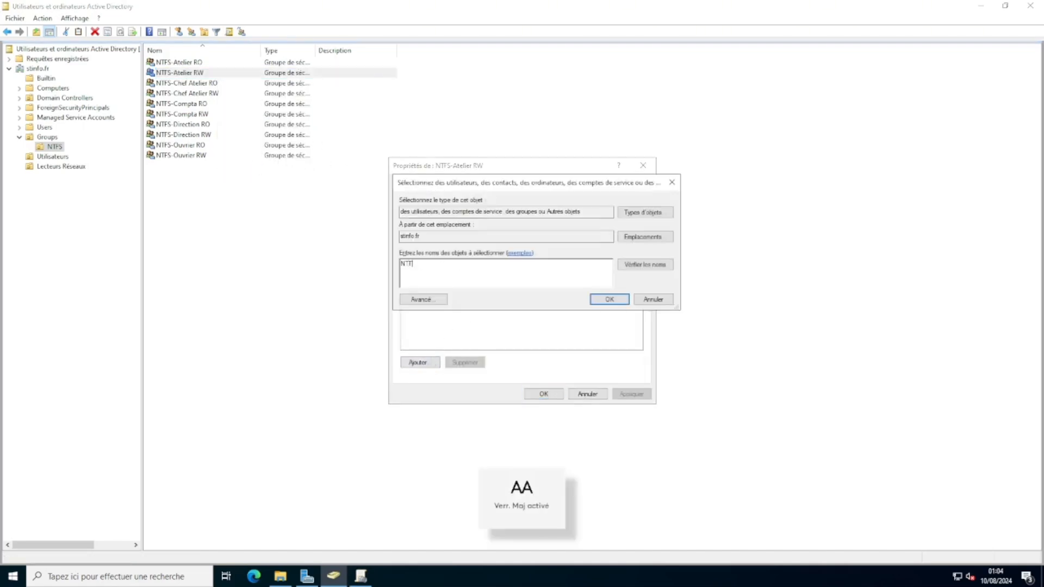
{"action": "key", "text": "BackSpace"}
{"action": "key", "text": "BackSpace"}
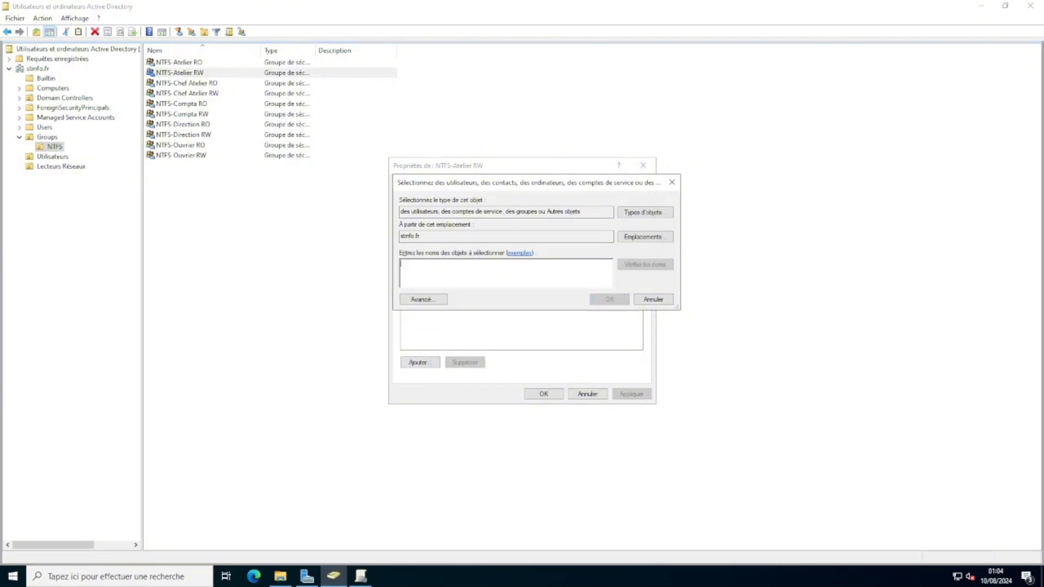
{"action": "type", "text": "TE"}
{"action": "key", "text": "BackSpace"}
{"action": "key", "text": "BackSpace"}
{"action": "key", "text": "Caps_Lock"}
{"action": "type", "text": "ted"}
{"action": "key", "text": "Return"}
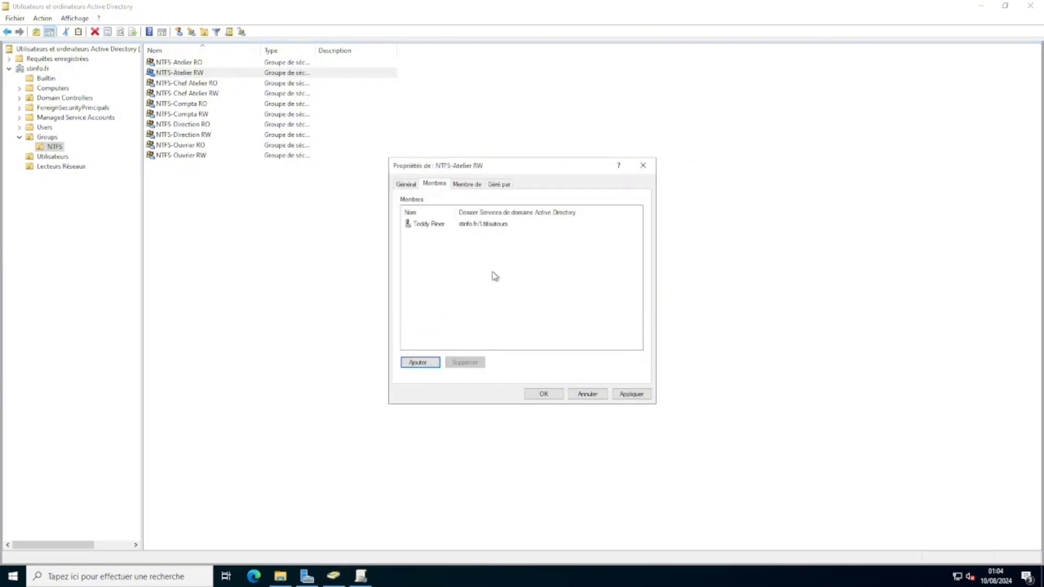
{"action": "left_click", "coordinate": [630, 394]}
{"action": "left_click", "coordinate": [558, 397]}
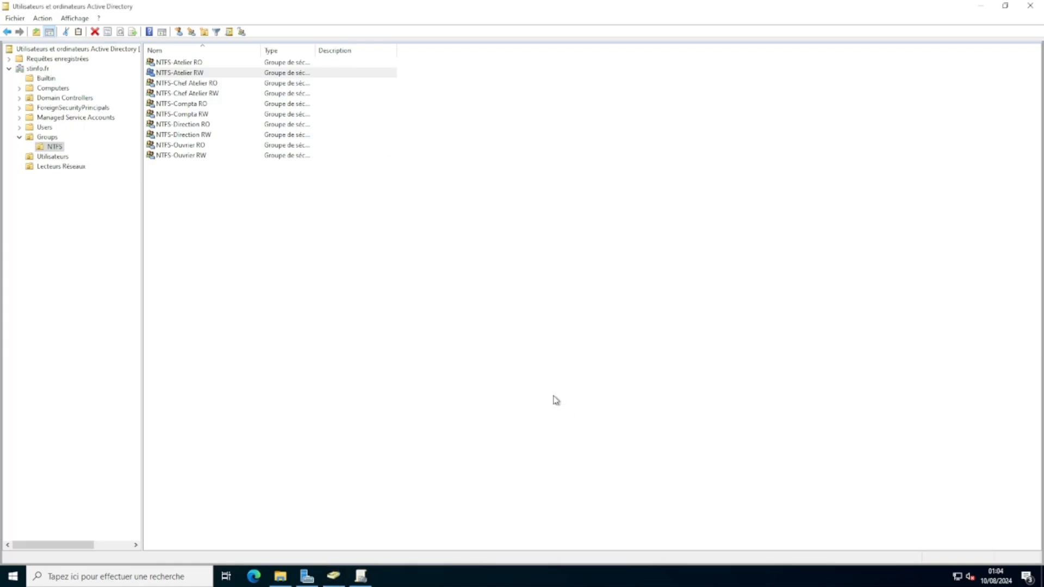
{"action": "left_click", "coordinate": [207, 85]}
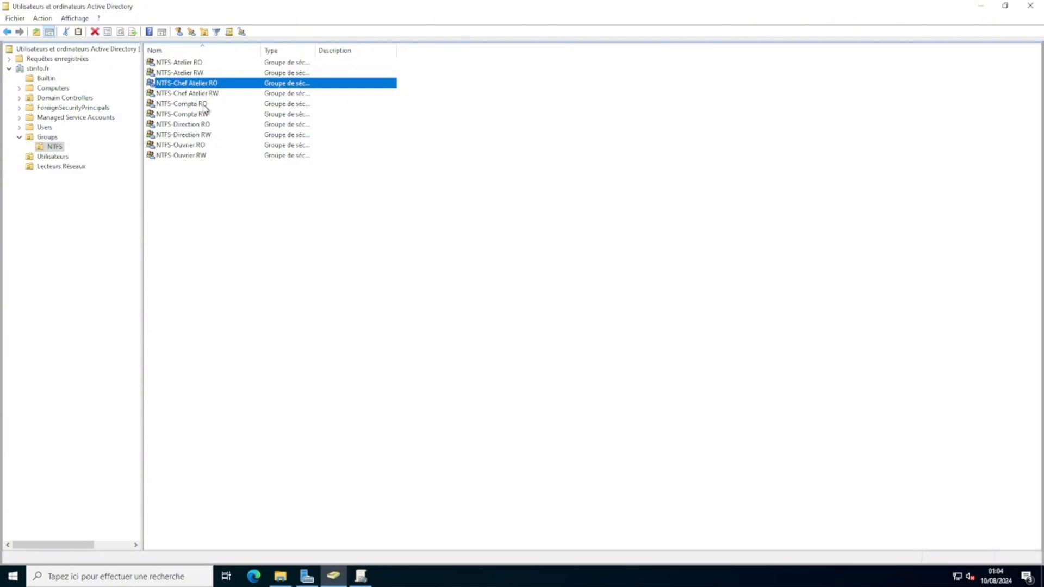
{"action": "left_click", "coordinate": [203, 145]}
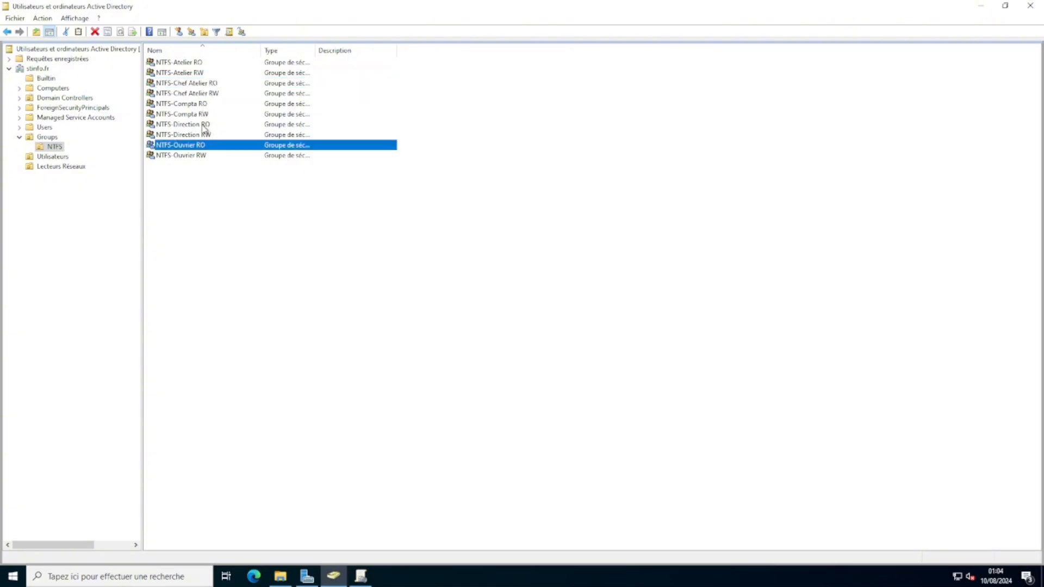
{"action": "left_click", "coordinate": [205, 126]}
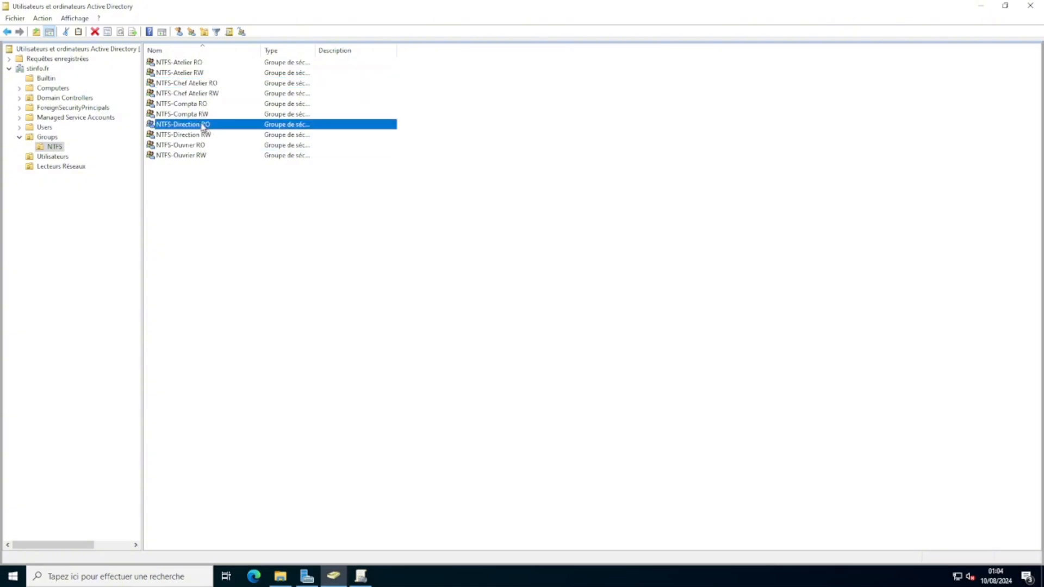
{"action": "left_click", "coordinate": [189, 104]}
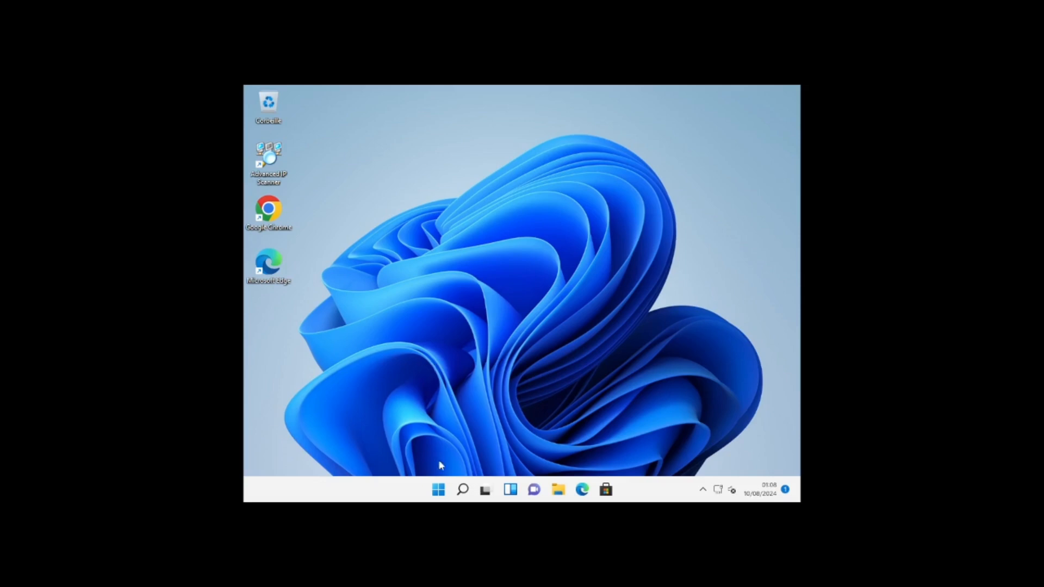
Step: On the Windows 11 client, check the mapped network drives in File Explorer and open PARTAGE (P:)
{"action": "left_click", "coordinate": [558, 489]}
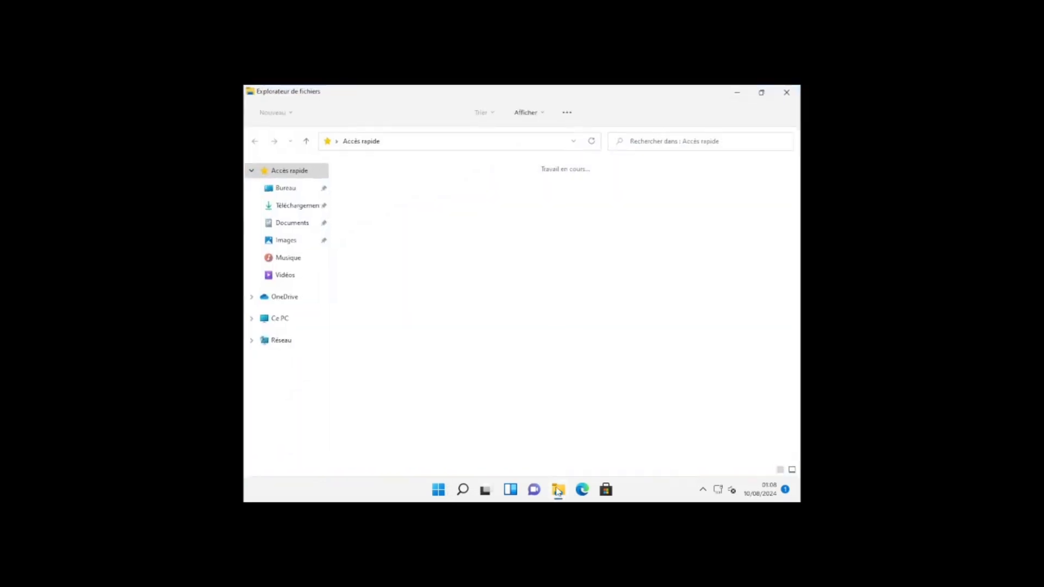
{"action": "left_click", "coordinate": [287, 322]}
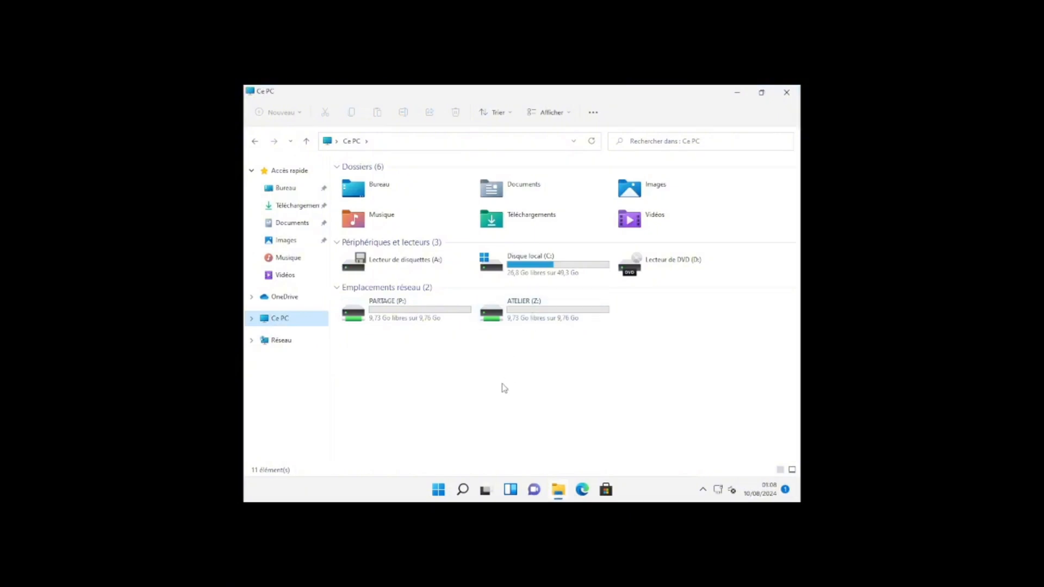
{"action": "double_click", "coordinate": [401, 313]}
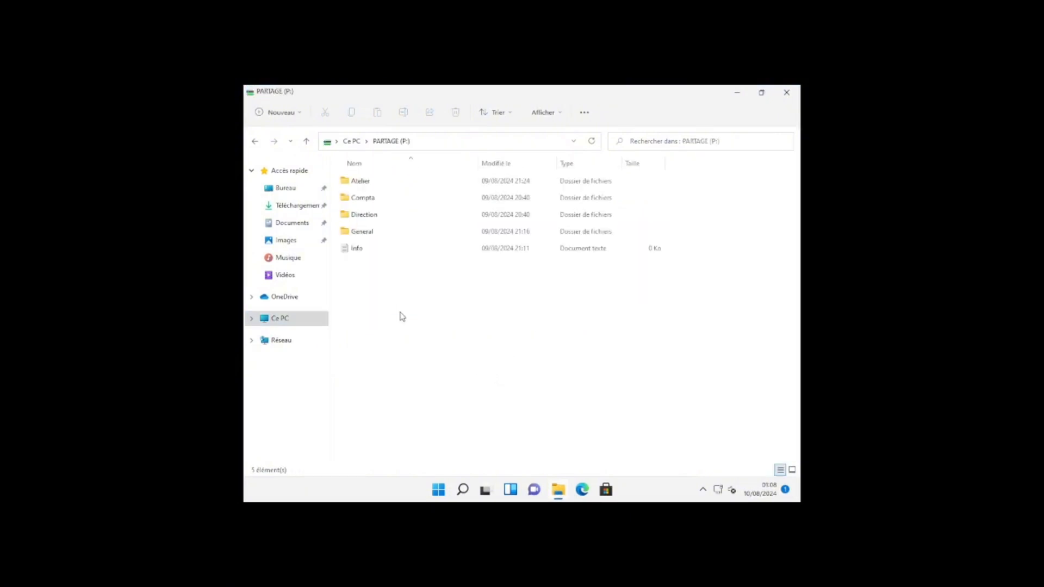
Step: Test access to the Compta, Direction and General folders on drive P, and return to the drive's root
{"action": "left_click", "coordinate": [404, 203]}
{"action": "double_click", "coordinate": [404, 202]}
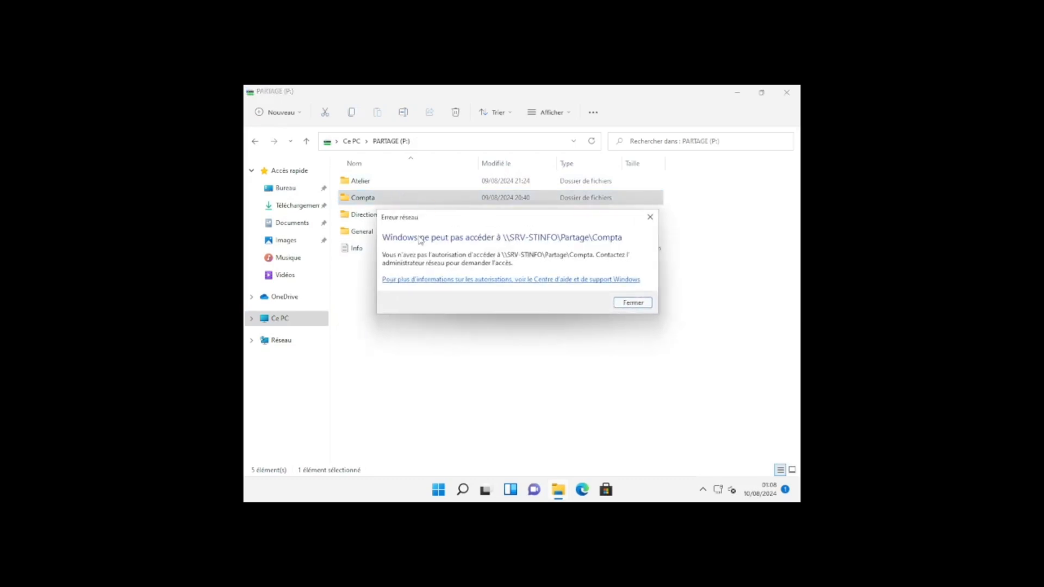
{"action": "left_click", "coordinate": [650, 217]}
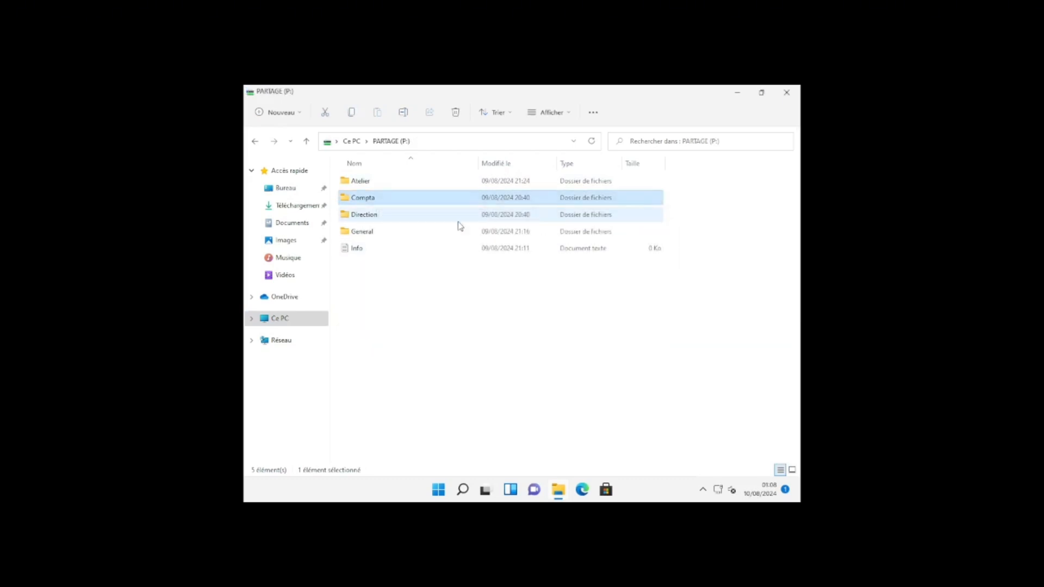
{"action": "double_click", "coordinate": [391, 215]}
{"action": "left_click", "coordinate": [650, 217]}
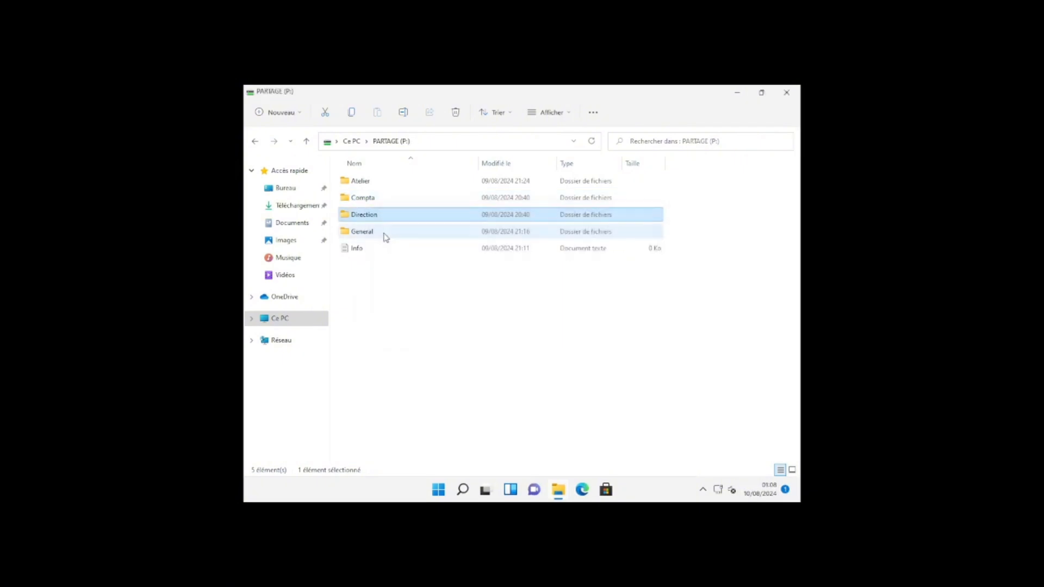
{"action": "double_click", "coordinate": [385, 232]}
{"action": "left_click", "coordinate": [390, 141]}
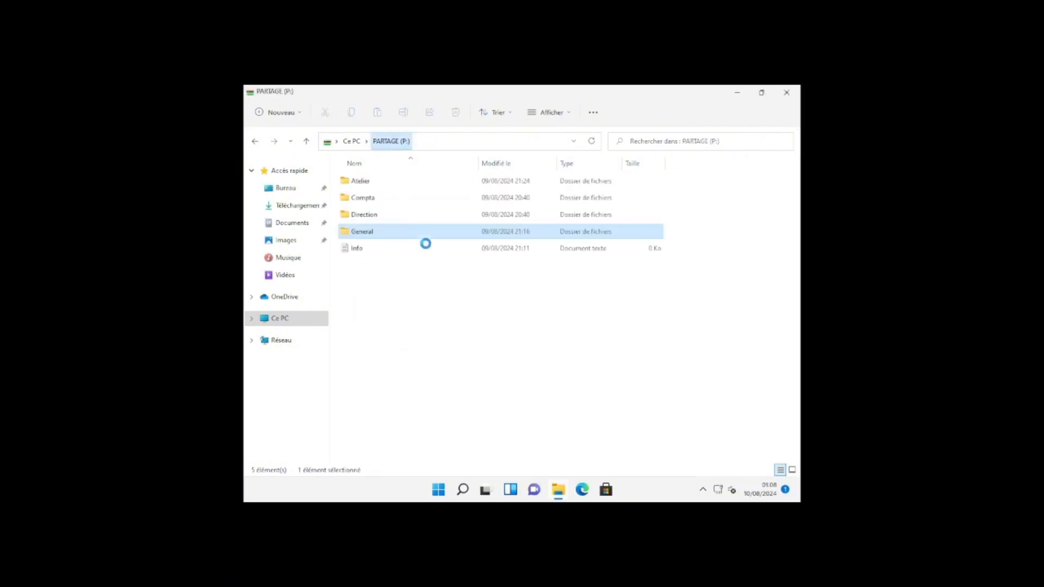
Step: Test access to Chef Atelier, Ouvrier and Plans inside the Atelier folder on drive P, and go back to Ce PC
{"action": "double_click", "coordinate": [385, 184]}
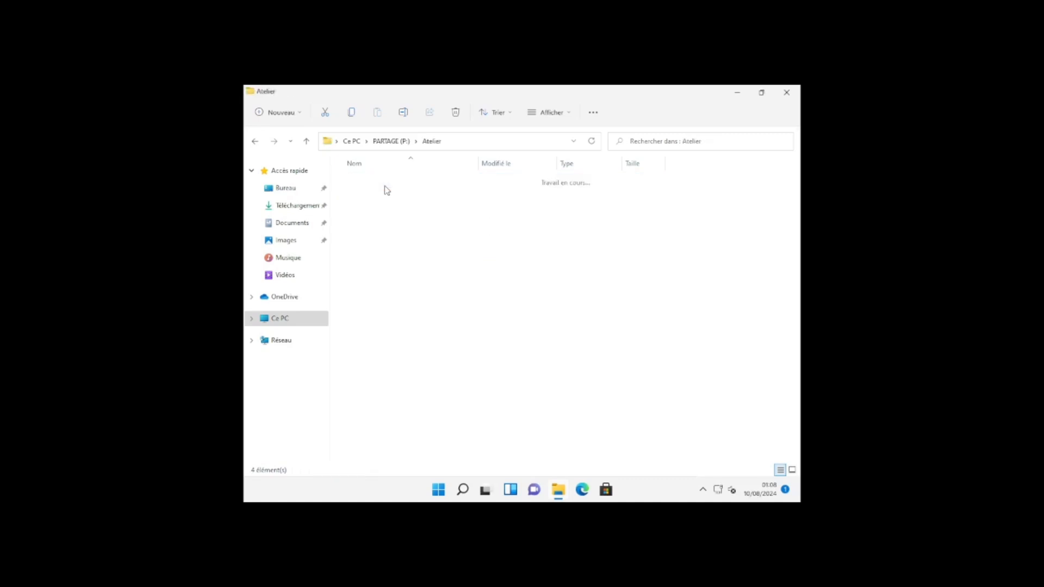
{"action": "double_click", "coordinate": [400, 184]}
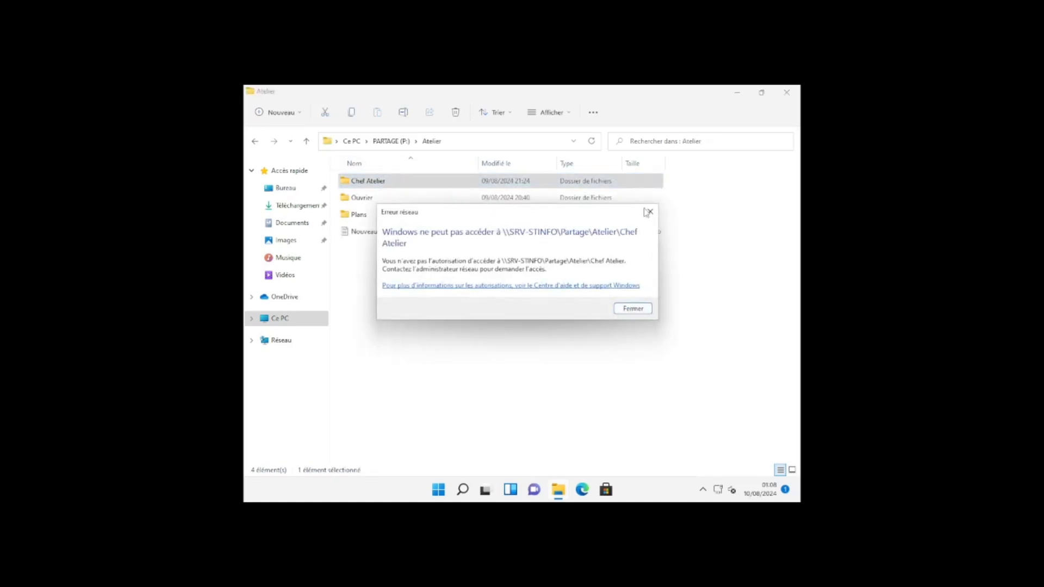
{"action": "left_click", "coordinate": [650, 212]}
{"action": "double_click", "coordinate": [461, 200]}
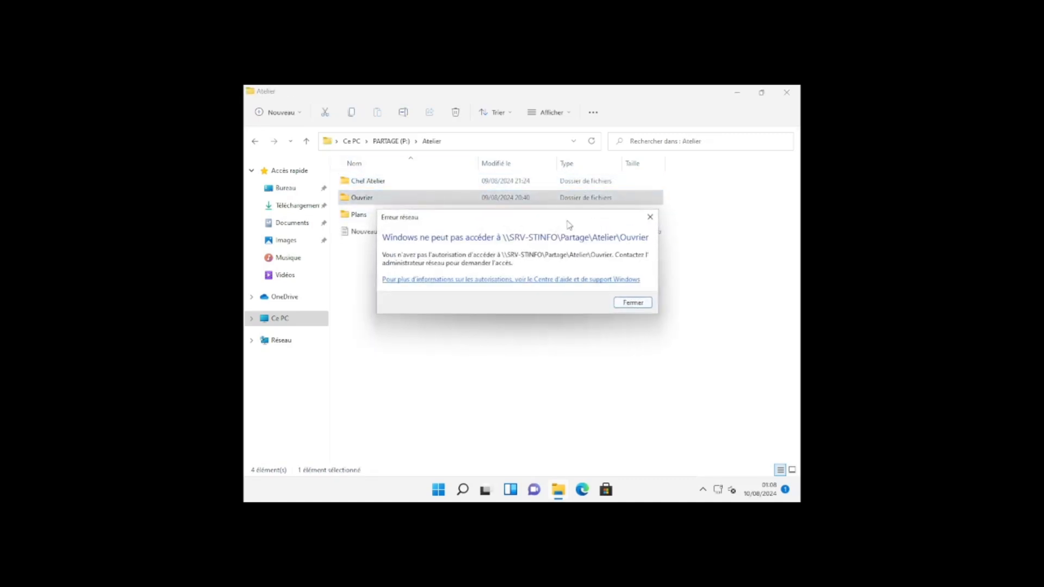
{"action": "left_click", "coordinate": [651, 212]}
{"action": "double_click", "coordinate": [394, 219]}
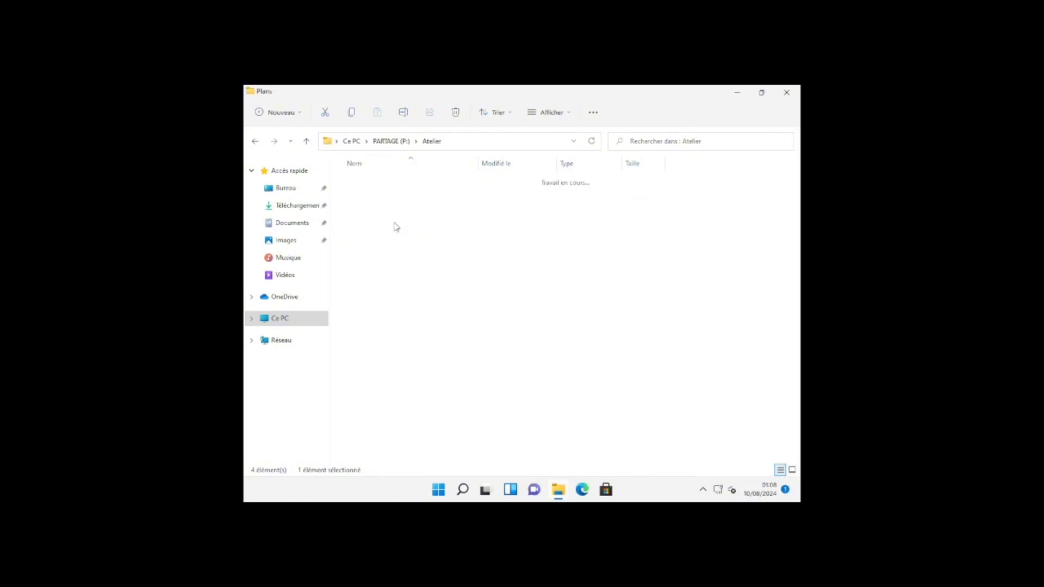
{"action": "left_click", "coordinate": [431, 141]}
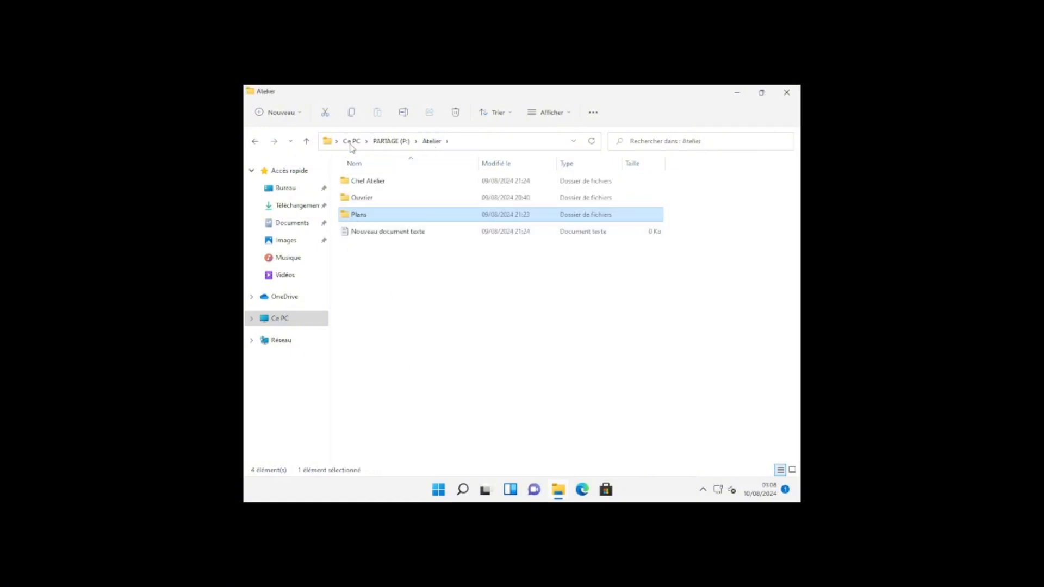
{"action": "left_click", "coordinate": [391, 140]}
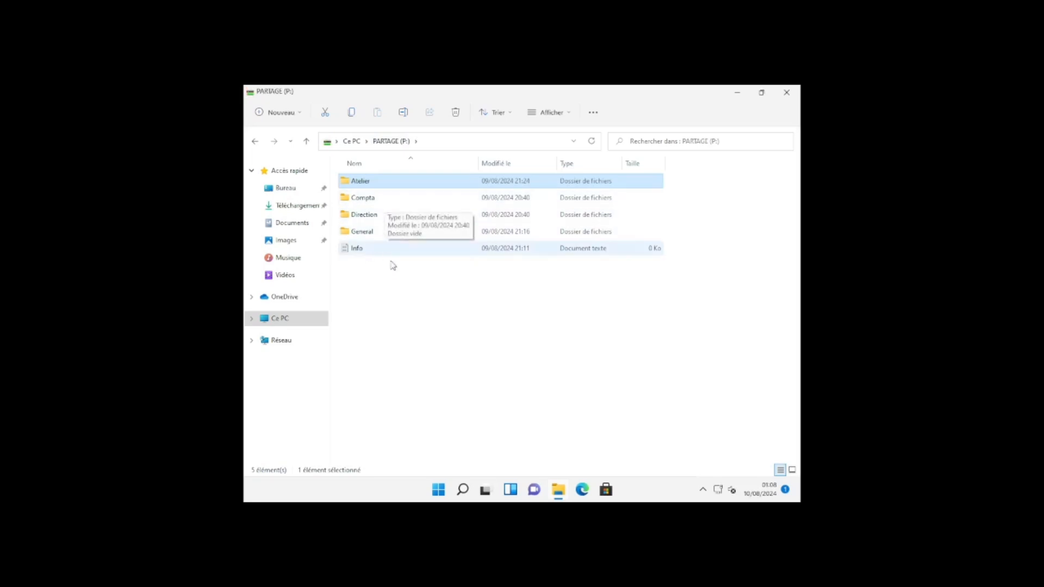
{"action": "left_click", "coordinate": [313, 318]}
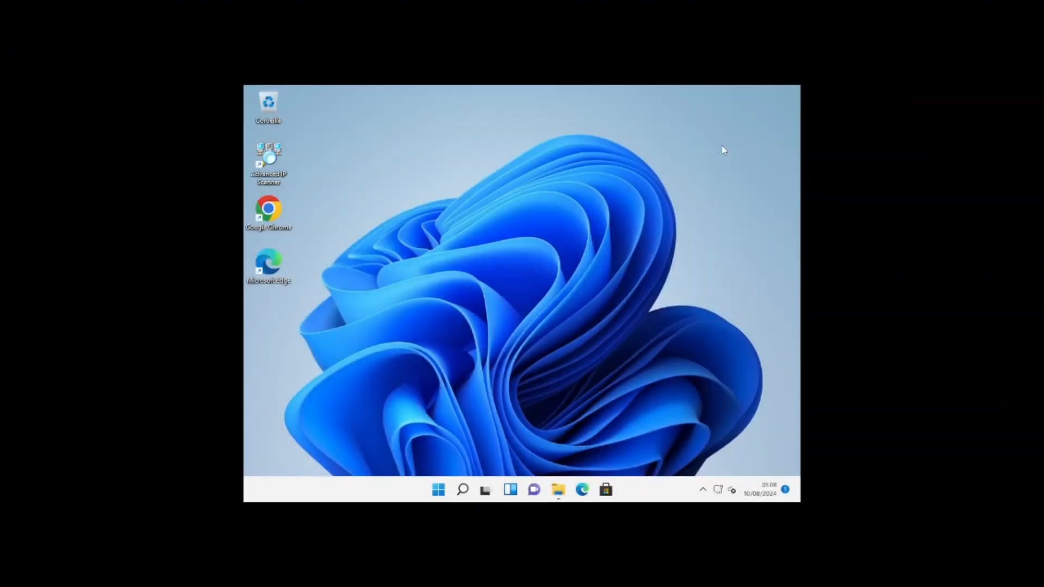